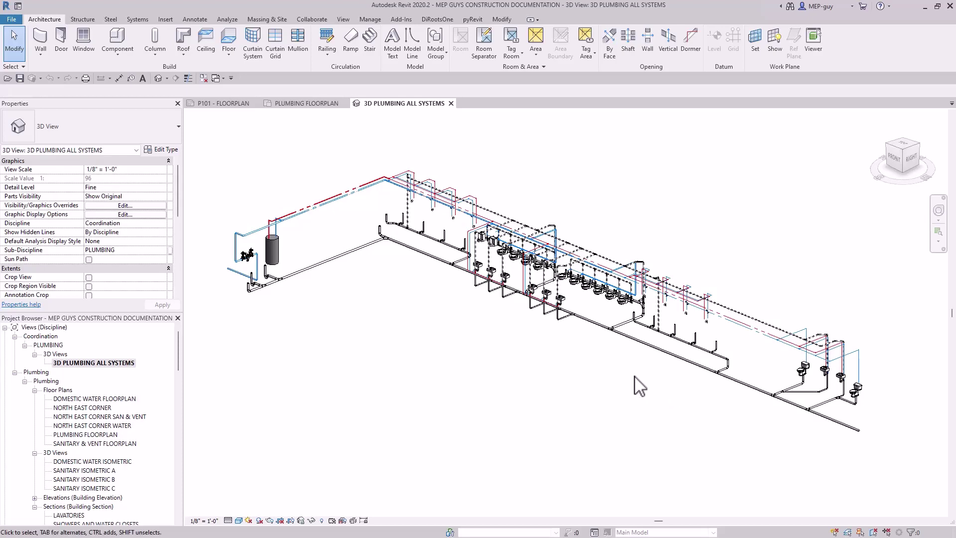
Review the 3D plumbing systems, the plumbing floor plan layout and the MEP tag families loaded in the project.
{"action": "middle_click_drag", "start_coordinate": [645, 373], "coordinate": [731, 400], "text": "shift"}
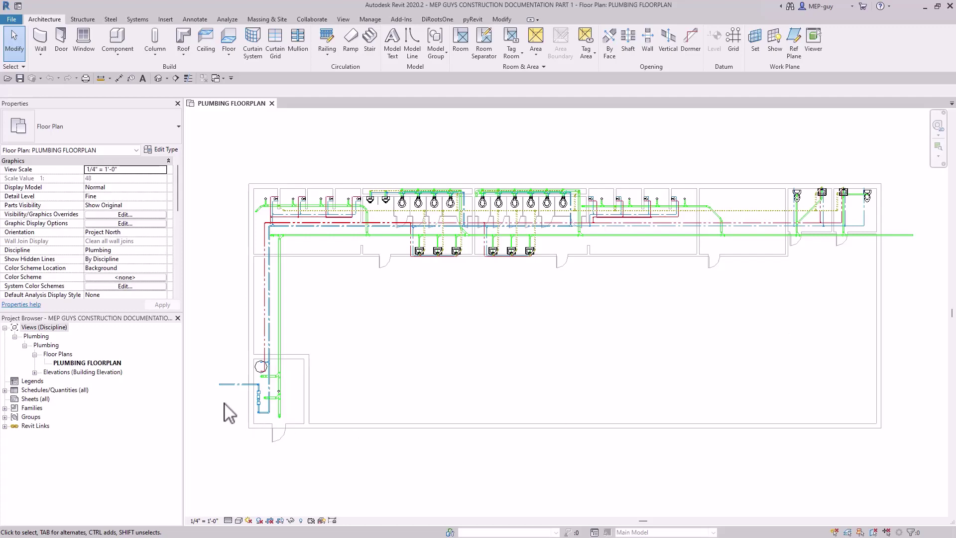
{"action": "scroll", "coordinate": [226, 408], "scroll_direction": "up", "scroll_amount": 1}
{"action": "scroll", "coordinate": [227, 407], "scroll_direction": "up", "scroll_amount": 2}
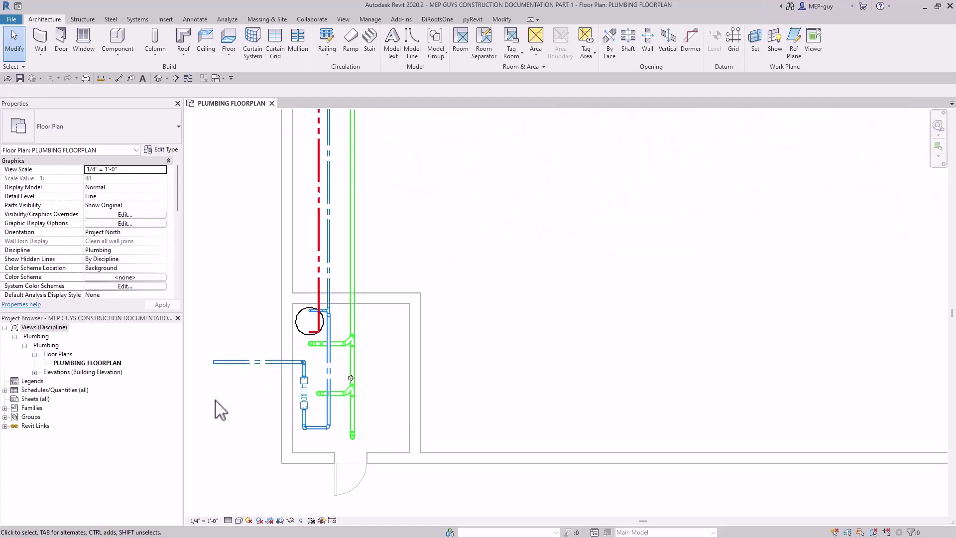
{"action": "scroll", "coordinate": [239, 408], "scroll_direction": "down", "scroll_amount": 2}
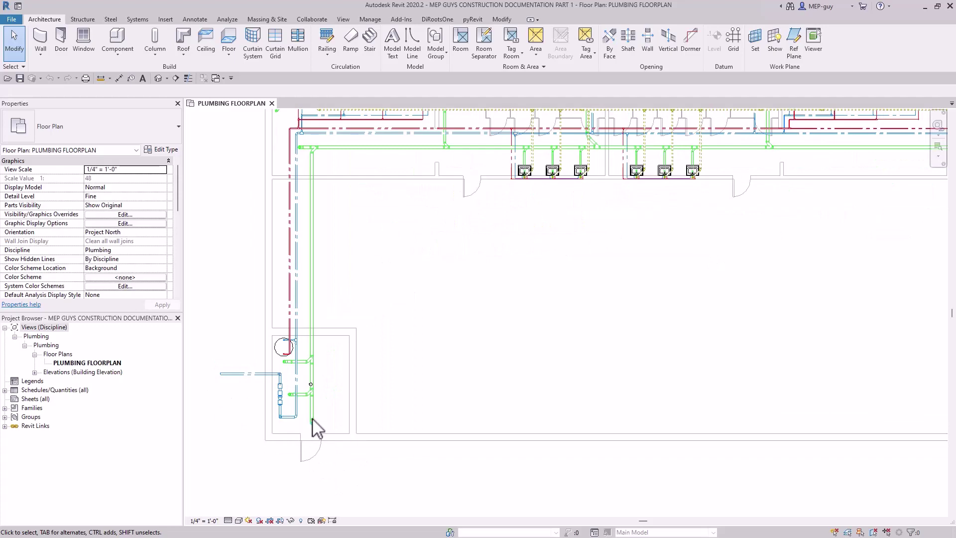
{"action": "middle_click_drag", "start_coordinate": [320, 245], "coordinate": [380, 354]}
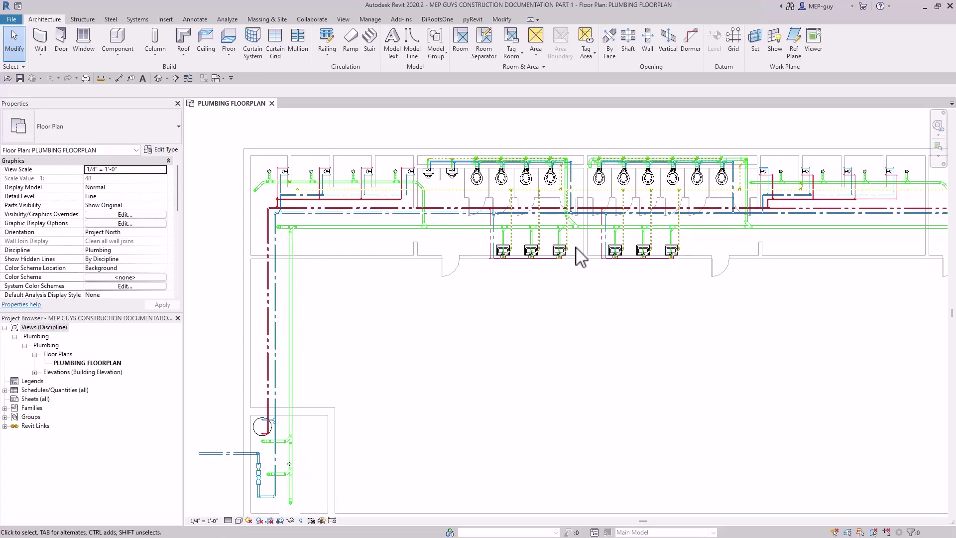
{"action": "scroll", "coordinate": [383, 249], "scroll_direction": "down", "scroll_amount": 2}
{"action": "middle_click_drag", "start_coordinate": [537, 287], "coordinate": [517, 314]}
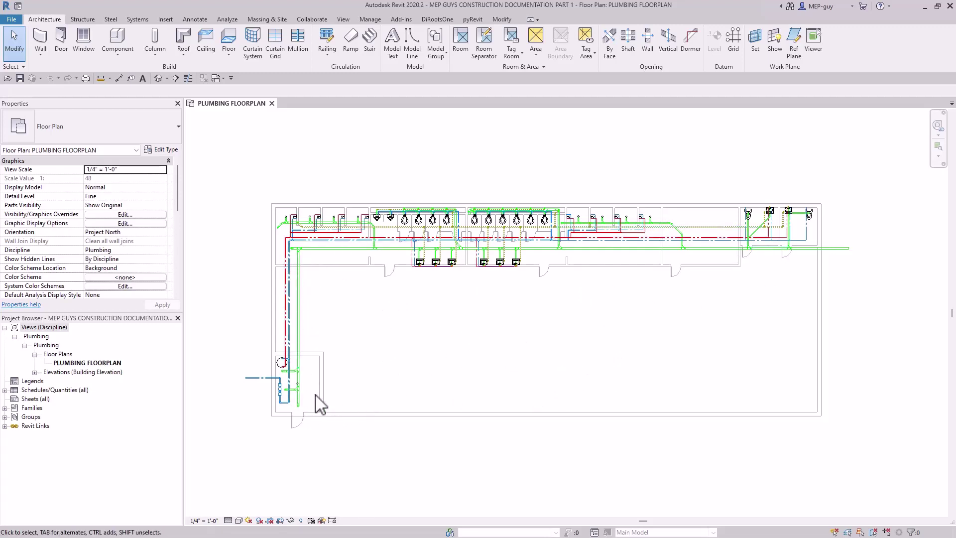
{"action": "left_click", "coordinate": [5, 407]}
{"action": "scroll", "coordinate": [100, 404], "scroll_direction": "down", "scroll_amount": 3}
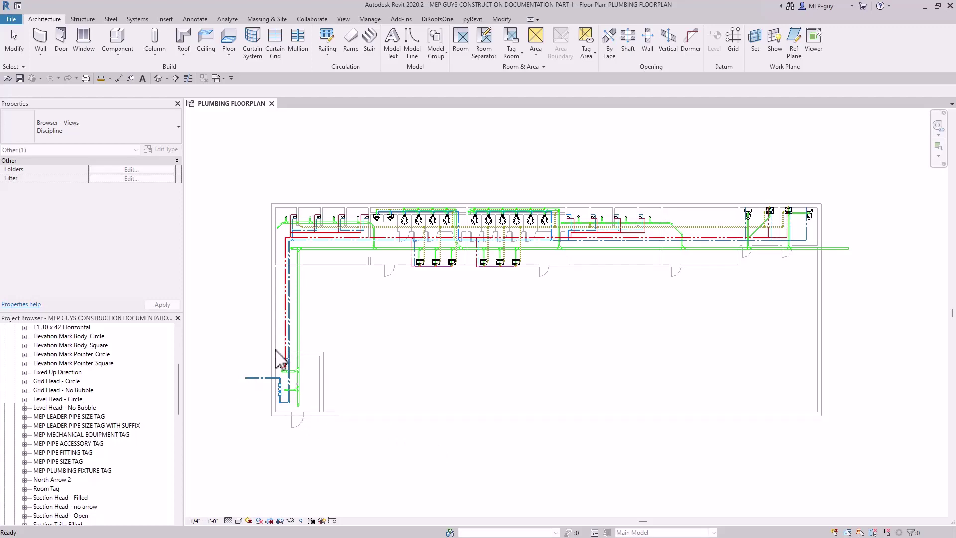
Tag the incoming horizontal cold water pipe by category without a leader, using MEP PIPE SIZE TAG : ROTATE WITH PIPE (OPAQUE).
{"action": "scroll", "coordinate": [267, 406], "scroll_direction": "up", "scroll_amount": 6}
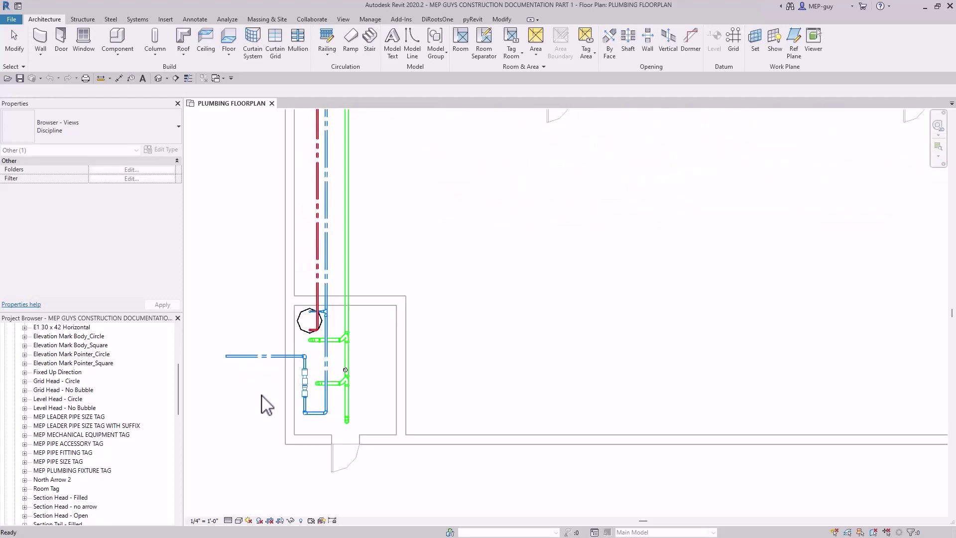
{"action": "middle_click_drag", "start_coordinate": [267, 406], "coordinate": [363, 367]}
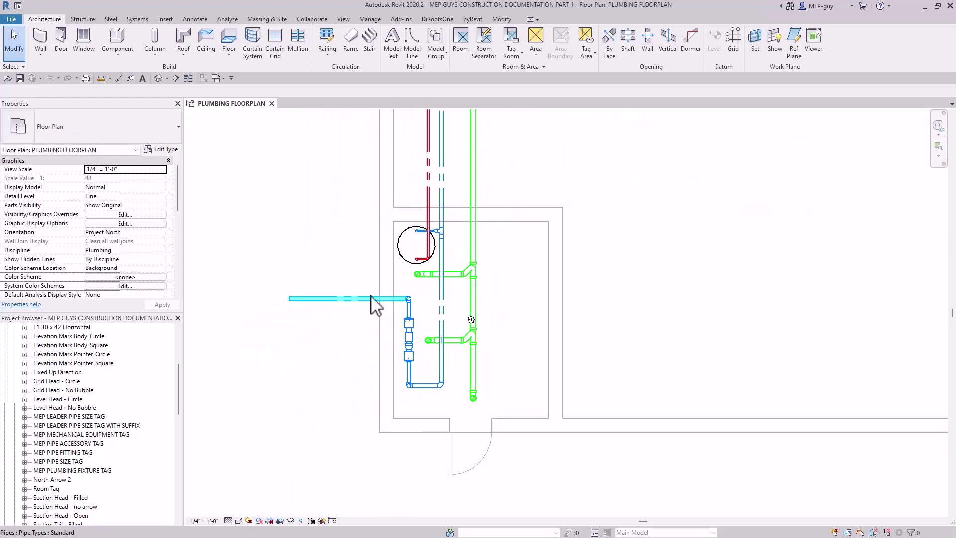
{"action": "left_click", "coordinate": [195, 19]}
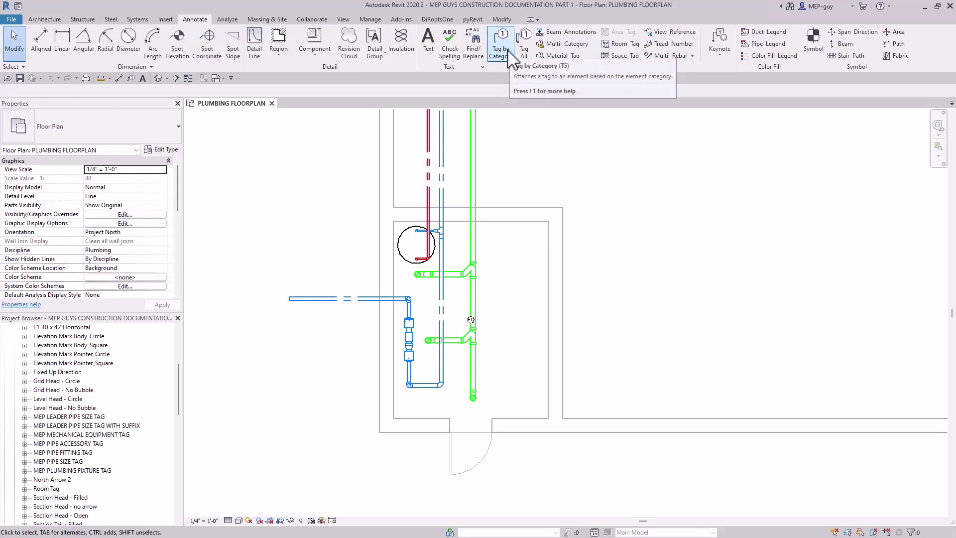
{"action": "left_click", "coordinate": [510, 49]}
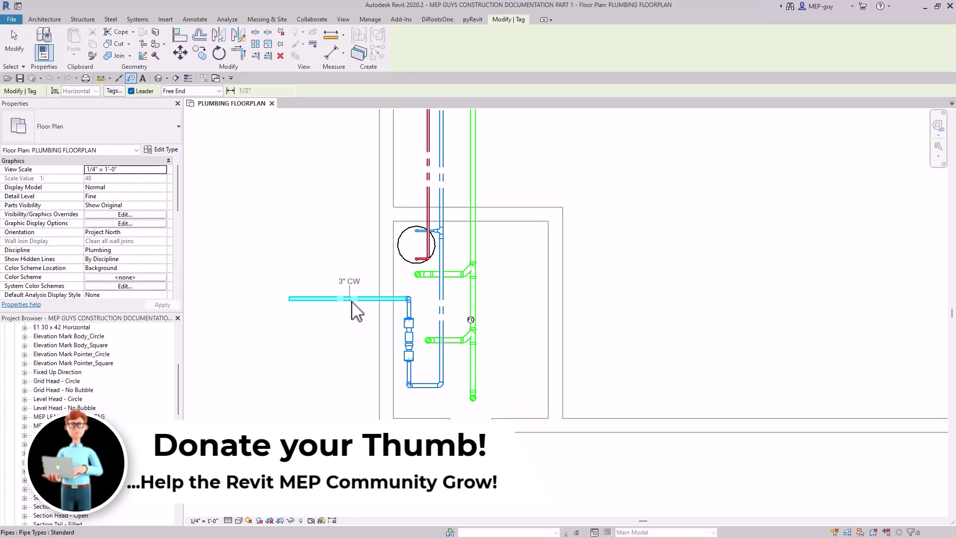
{"action": "left_click", "coordinate": [113, 91]}
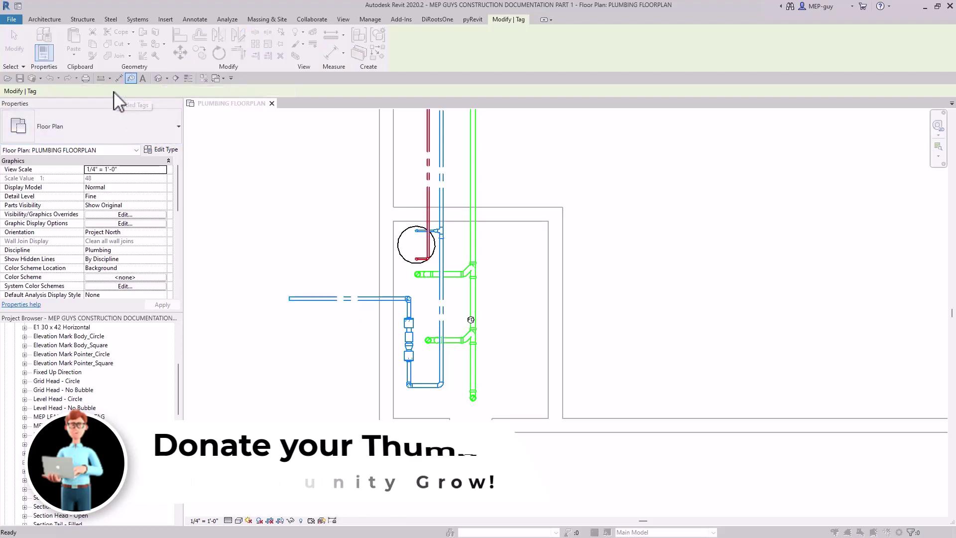
{"action": "left_click_drag", "start_coordinate": [568, 240], "coordinate": [572, 290]}
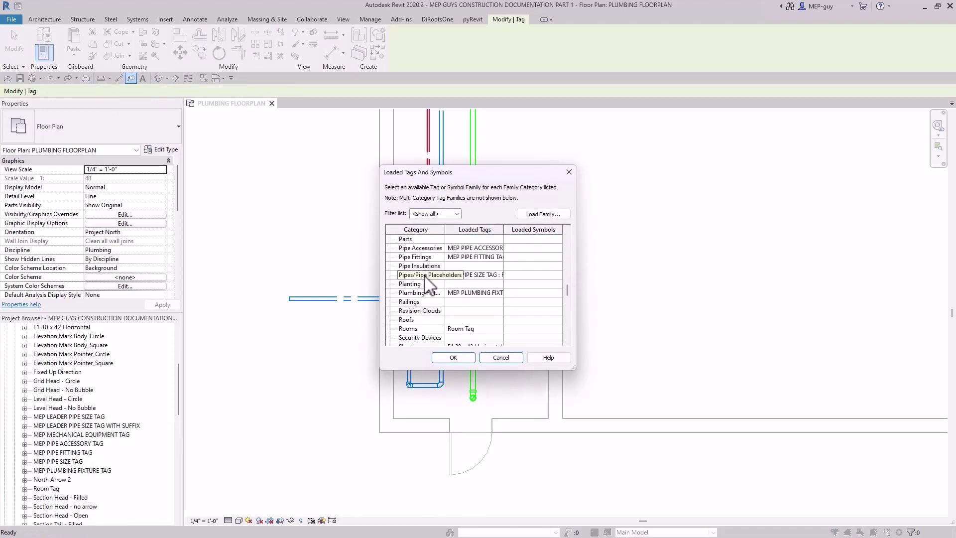
{"action": "left_click", "coordinate": [474, 277]}
{"action": "left_click", "coordinate": [499, 276]}
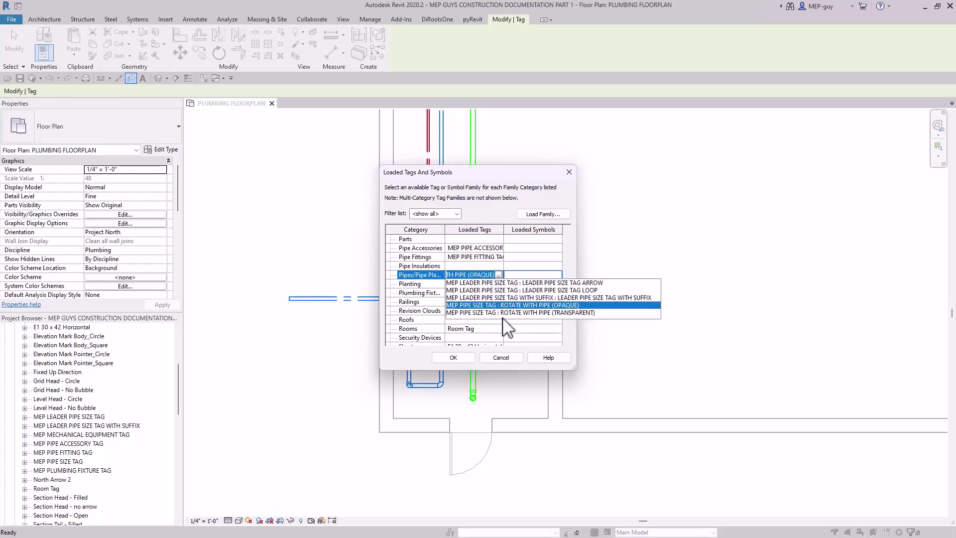
{"action": "left_click", "coordinate": [499, 275]}
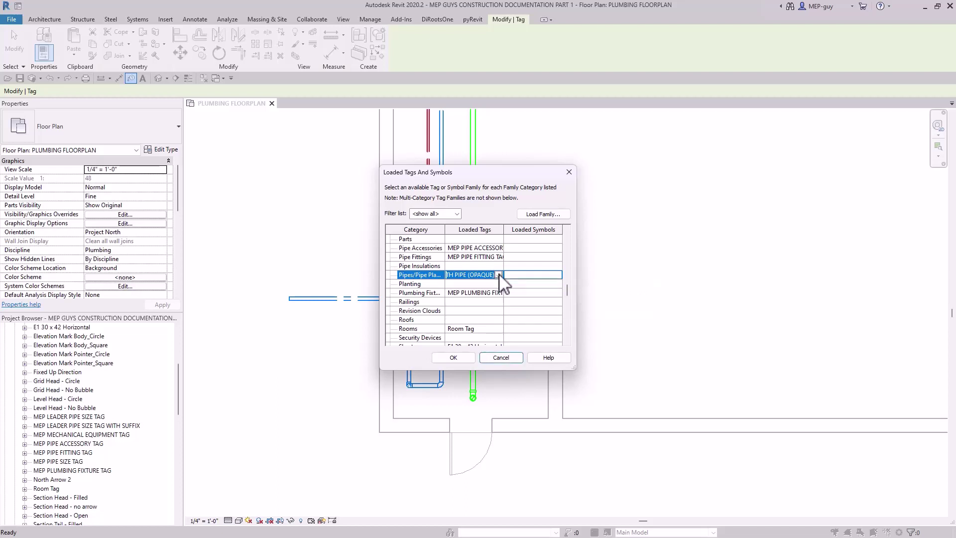
{"action": "left_click", "coordinate": [455, 356]}
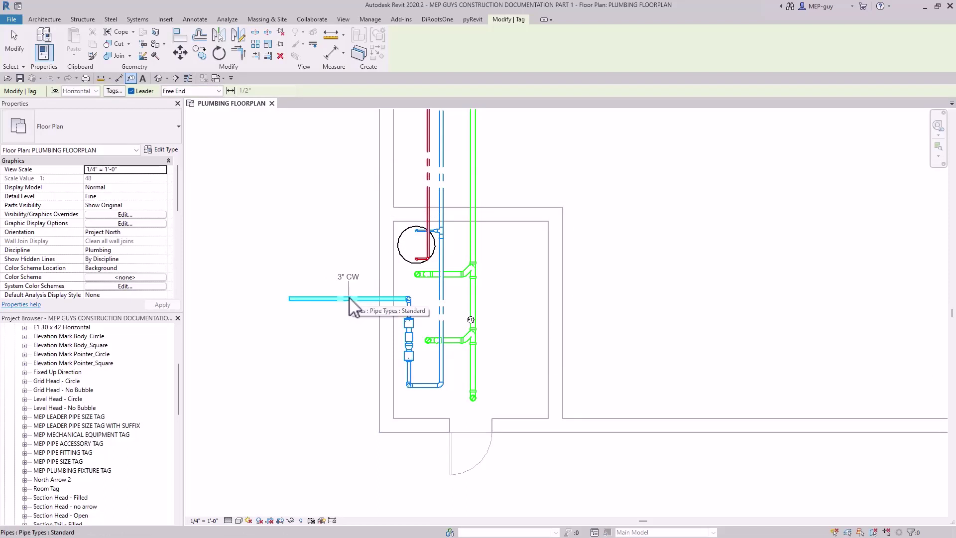
{"action": "left_click", "coordinate": [131, 91]}
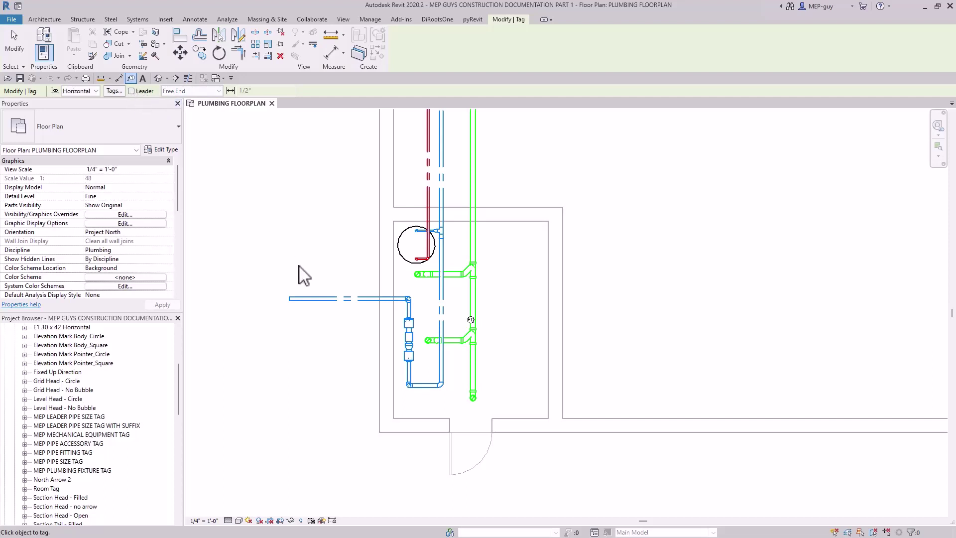
{"action": "left_click", "coordinate": [315, 300]}
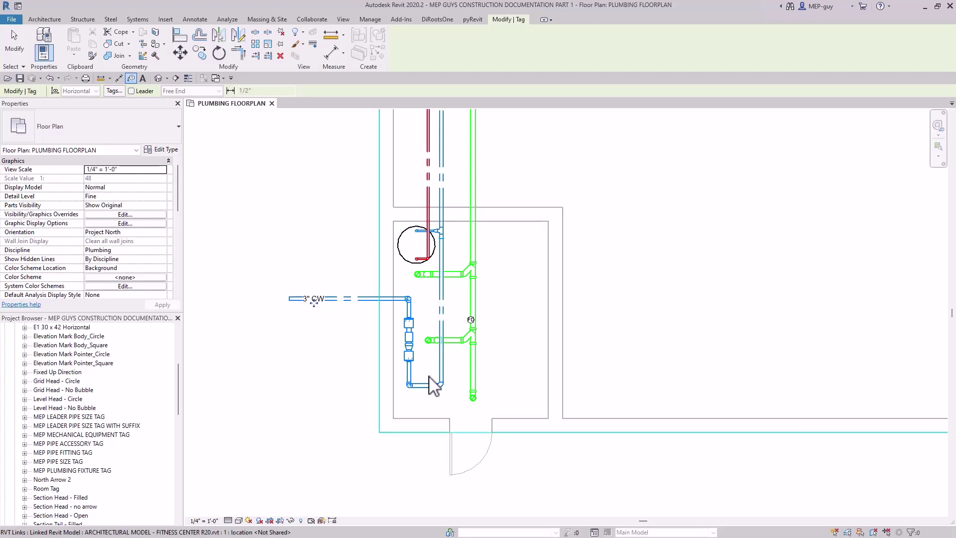
Change the loaded tag for pipes to MEP LEADER PIPE SIZE TAG : LEADER PIPE SIZE TAG LOOP.
{"action": "scroll", "coordinate": [426, 391], "scroll_direction": "up", "scroll_amount": 1}
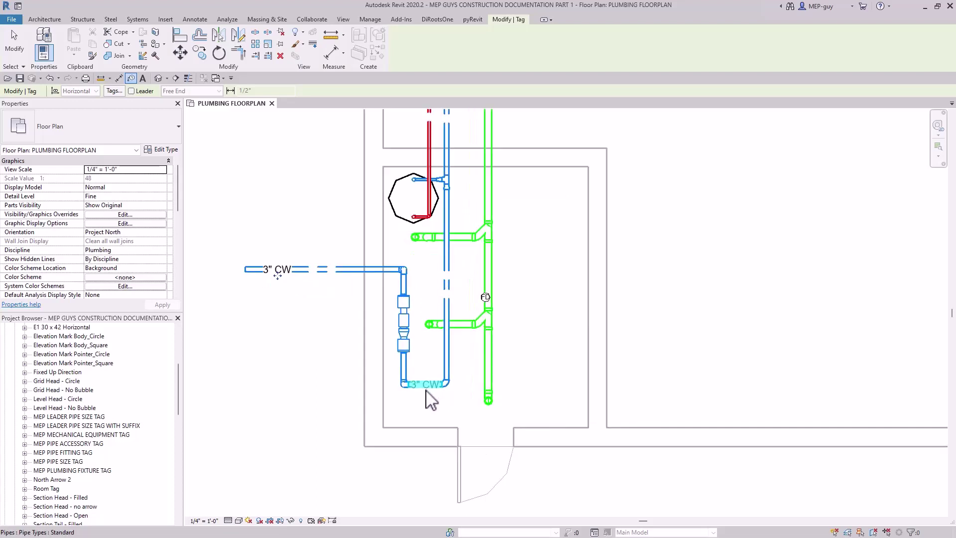
{"action": "scroll", "coordinate": [426, 391], "scroll_direction": "up", "scroll_amount": 1}
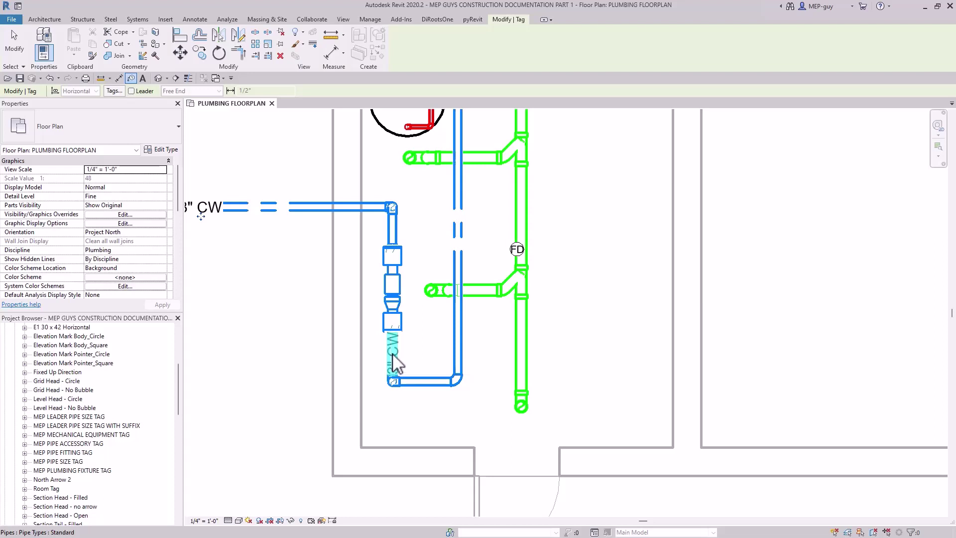
{"action": "left_click", "coordinate": [114, 91]}
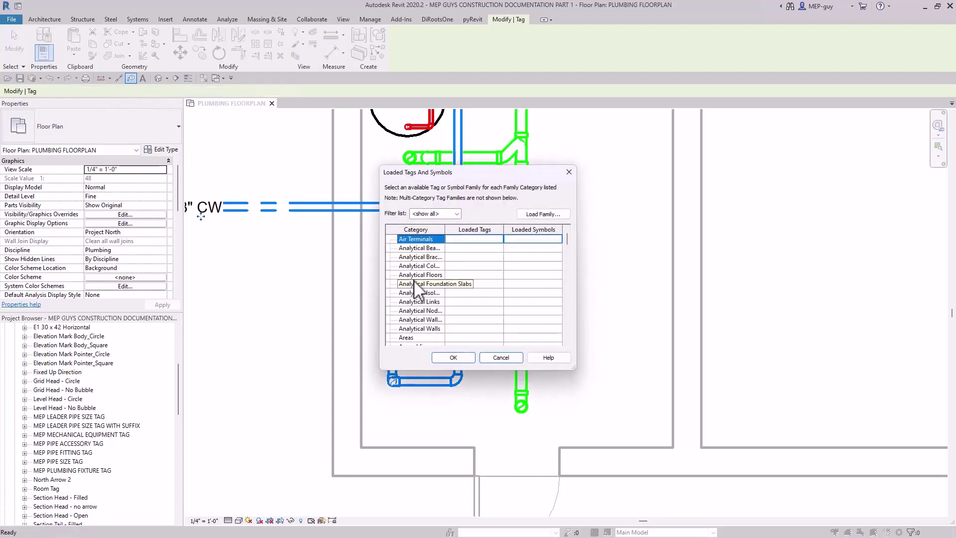
{"action": "scroll", "coordinate": [417, 289], "scroll_direction": "down", "scroll_amount": 15}
{"action": "left_click", "coordinate": [473, 329]}
{"action": "left_click", "coordinate": [499, 329]}
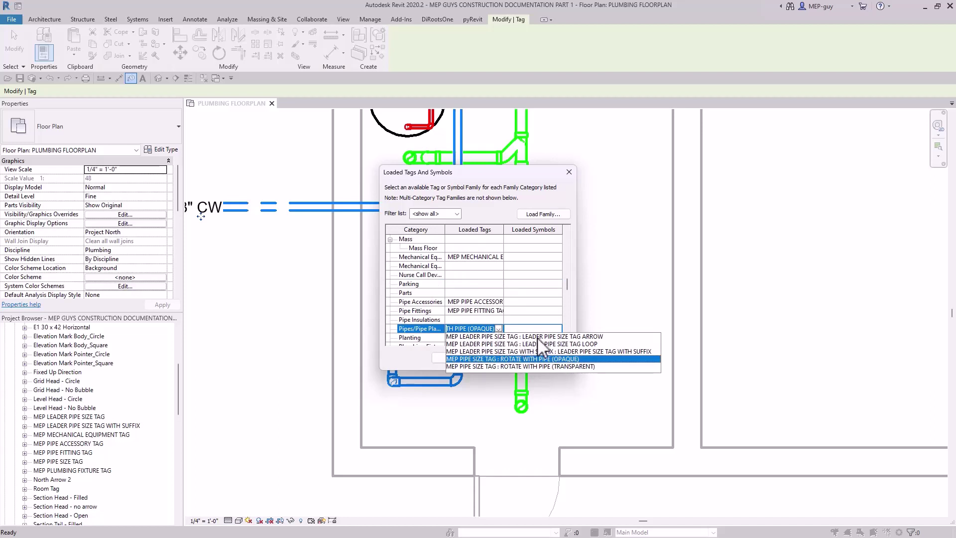
{"action": "left_click", "coordinate": [587, 343]}
{"action": "left_click", "coordinate": [444, 357]}
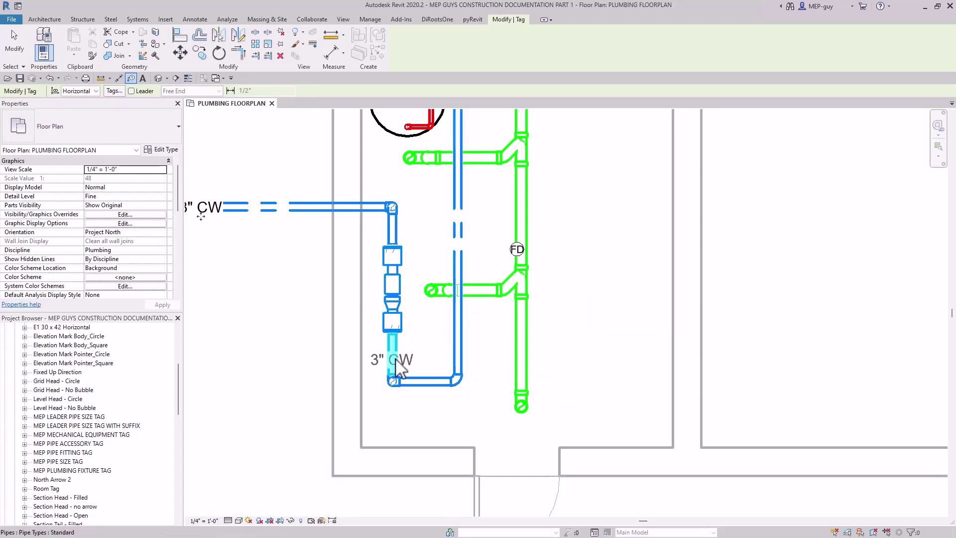
Tag the short vertical cold water pipe below the valve assembly with a free-end leader, placing the text outside the exterior wall.
{"action": "left_click", "coordinate": [132, 91]}
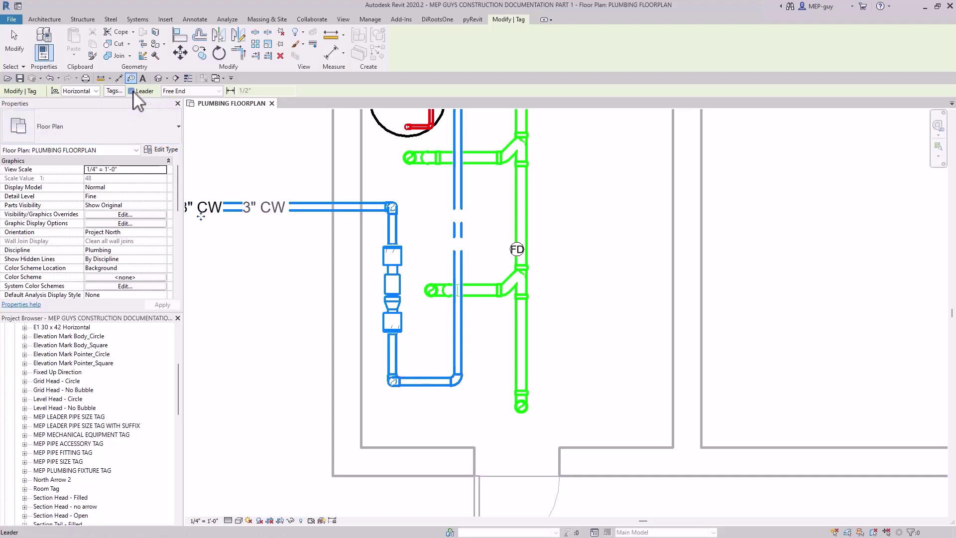
{"action": "left_click", "coordinate": [395, 354]}
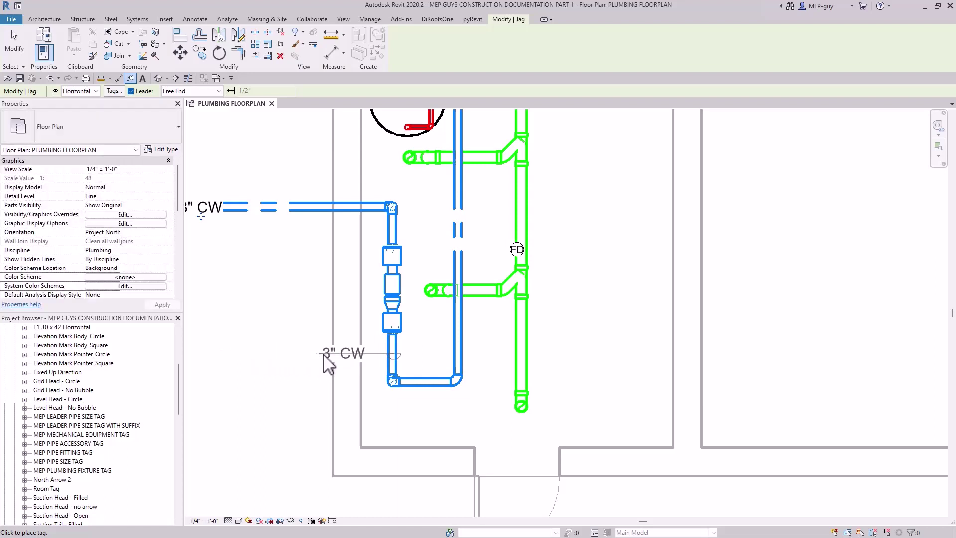
{"action": "left_click", "coordinate": [317, 354]}
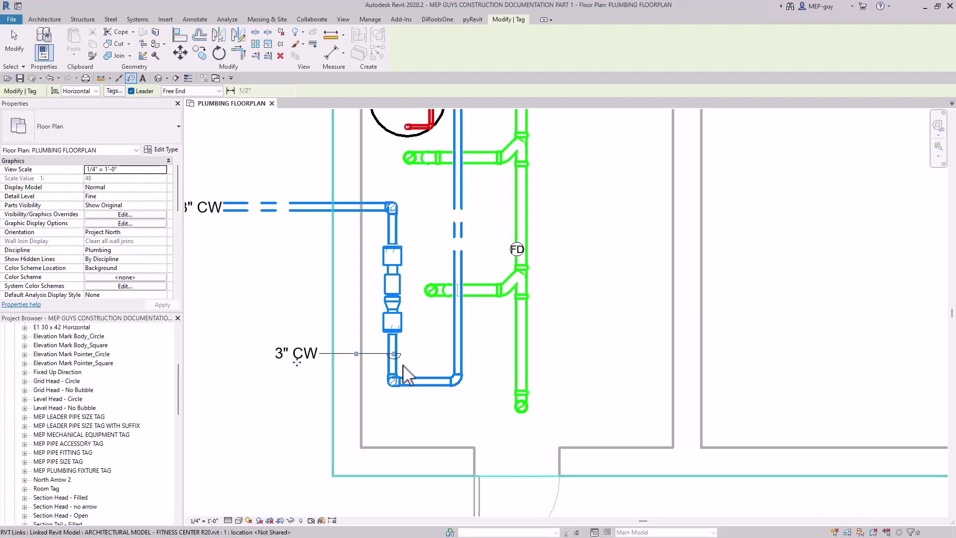
{"action": "key", "text": "Escape"}
{"action": "key", "text": "Escape"}
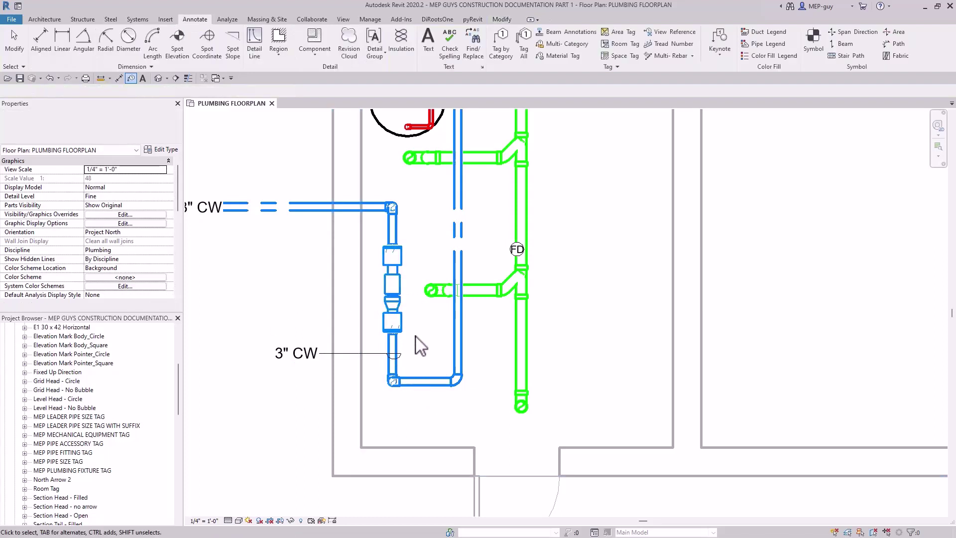
Try repositioning the loop leader tag and its leader elbow below the pipe, then undo the moves.
{"action": "left_click", "coordinate": [372, 355]}
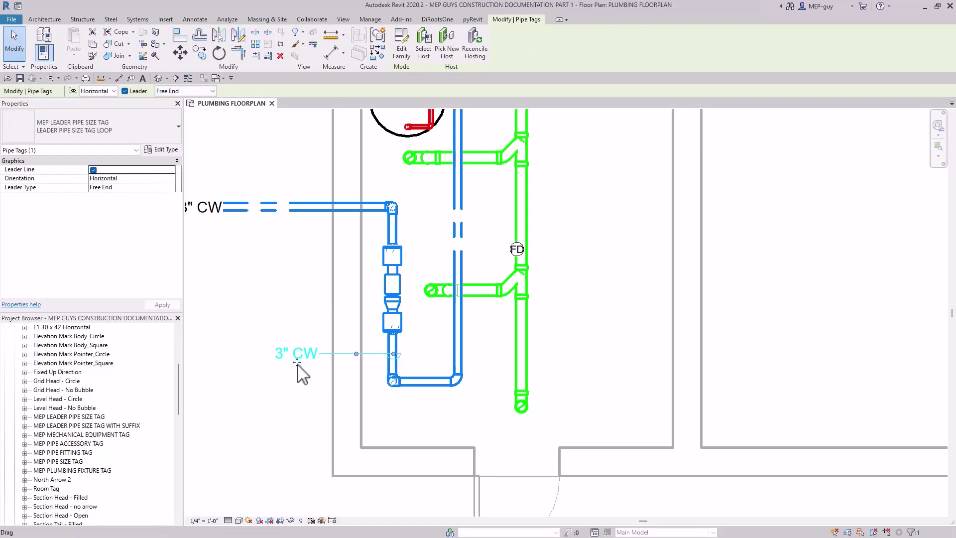
{"action": "mouse_move", "coordinate": [287, 333]}
{"action": "left_mouse_down"}
{"action": "mouse_move", "coordinate": [282, 272]}
{"action": "mouse_move", "coordinate": [284, 381]}
{"action": "mouse_move", "coordinate": [301, 448]}
{"action": "mouse_move", "coordinate": [305, 432]}
{"action": "mouse_move", "coordinate": [281, 410]}
{"action": "mouse_move", "coordinate": [321, 402]}
{"action": "left_mouse_up"}
{"action": "left_click", "coordinate": [248, 359]}
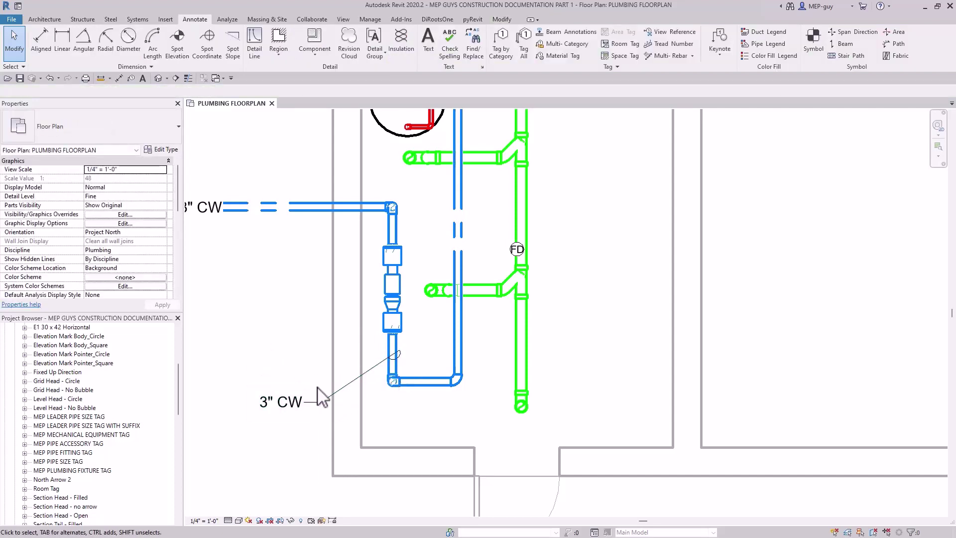
{"action": "left_click", "coordinate": [49, 79]}
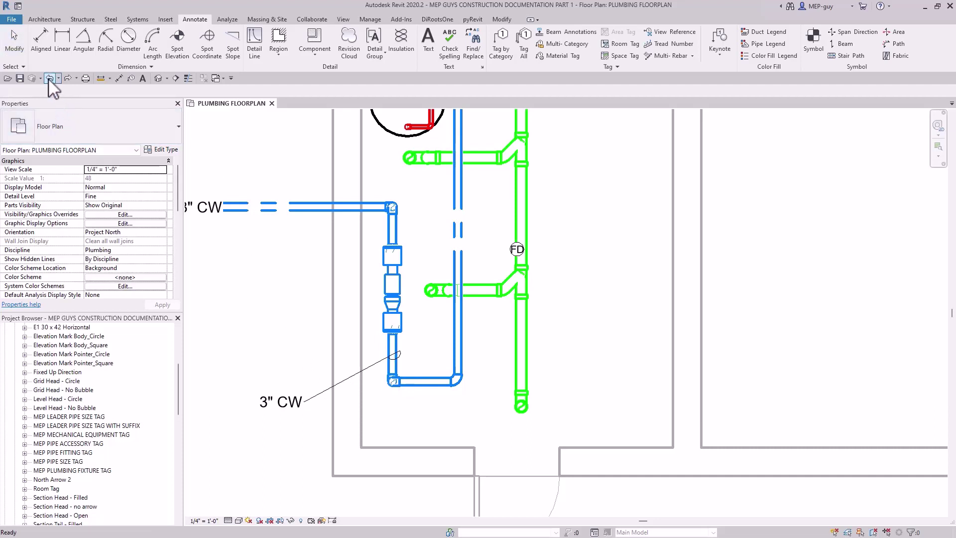
{"action": "left_click", "coordinate": [49, 78]}
Set the loop leader tag to Attached End and shift it slightly along the vertical cold water pipe.
{"action": "left_click", "coordinate": [305, 358]}
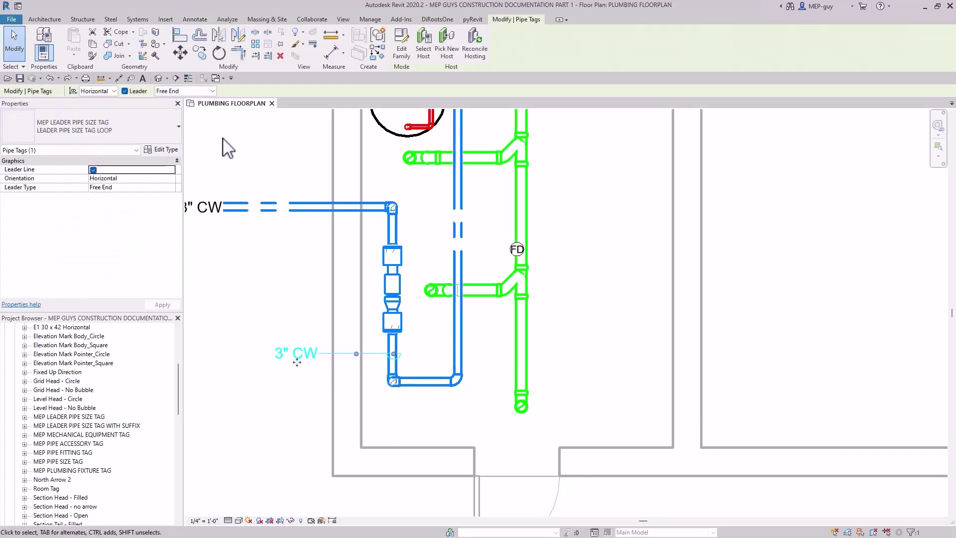
{"action": "left_click", "coordinate": [211, 91]}
{"action": "left_click", "coordinate": [184, 102]}
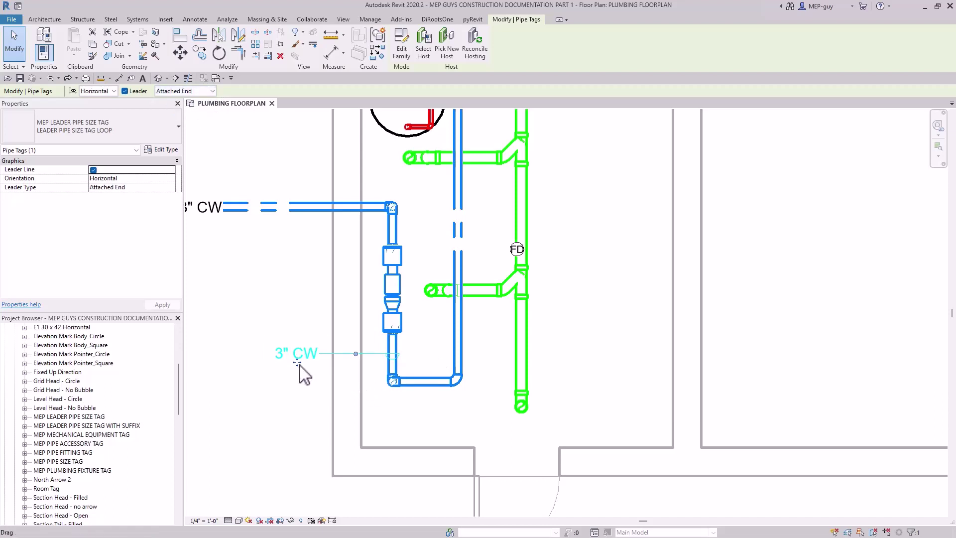
{"action": "mouse_move", "coordinate": [297, 363]}
{"action": "left_mouse_down"}
{"action": "mouse_move", "coordinate": [312, 355]}
{"action": "mouse_move", "coordinate": [305, 363]}
{"action": "mouse_move", "coordinate": [306, 344]}
{"action": "mouse_move", "coordinate": [305, 370]}
{"action": "mouse_move", "coordinate": [307, 351]}
{"action": "mouse_move", "coordinate": [302, 357]}
{"action": "left_mouse_up"}
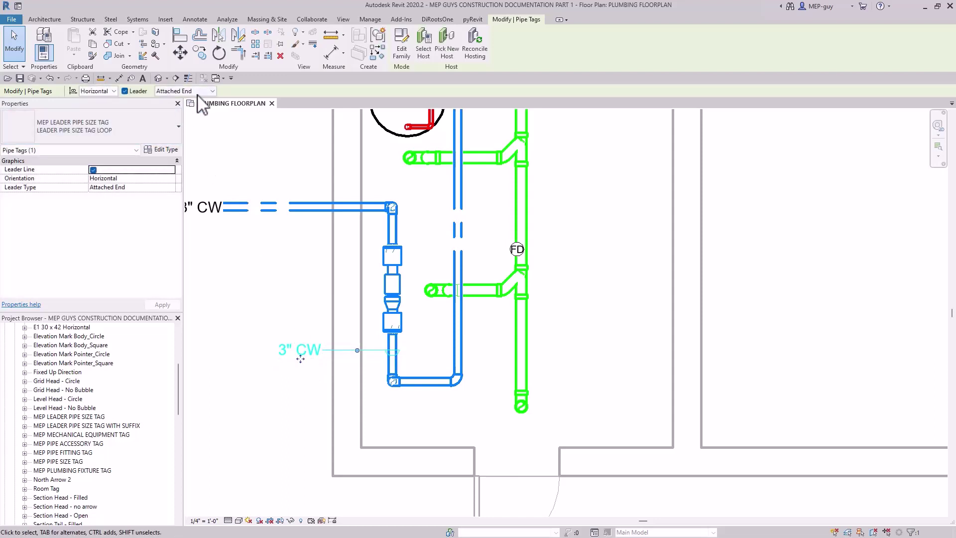
{"action": "left_click", "coordinate": [291, 289]}
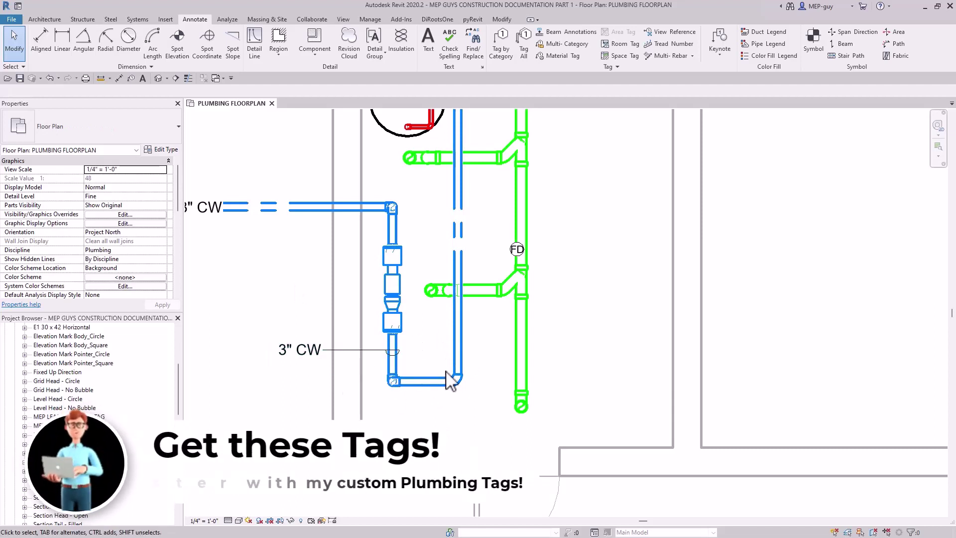
Tag the horizontal cold water pipe below the backflow preventer with a similar free-end loop leader tag, aligning its text under the existing tag.
{"action": "scroll", "coordinate": [448, 374], "scroll_direction": "down", "scroll_amount": 1}
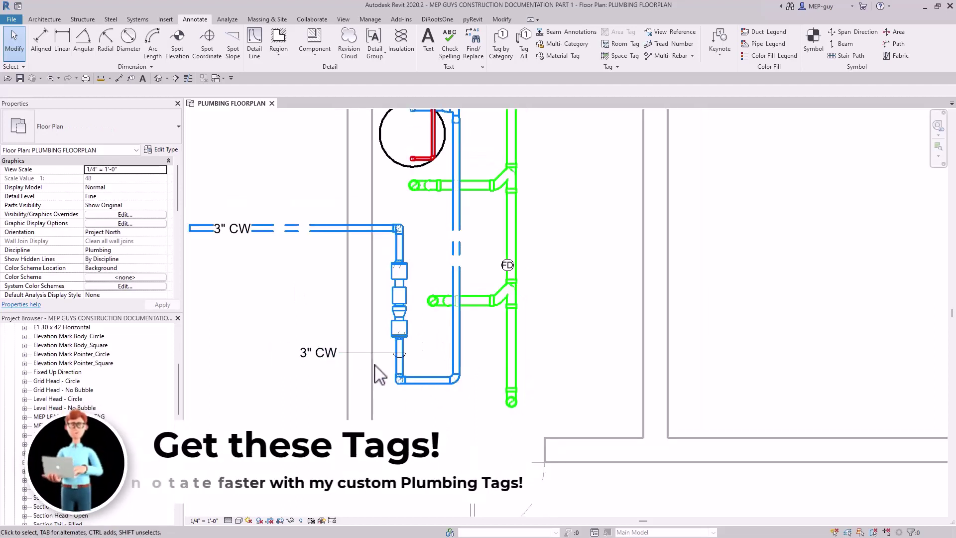
{"action": "left_click", "coordinate": [335, 356]}
{"action": "right_click", "coordinate": [335, 355]}
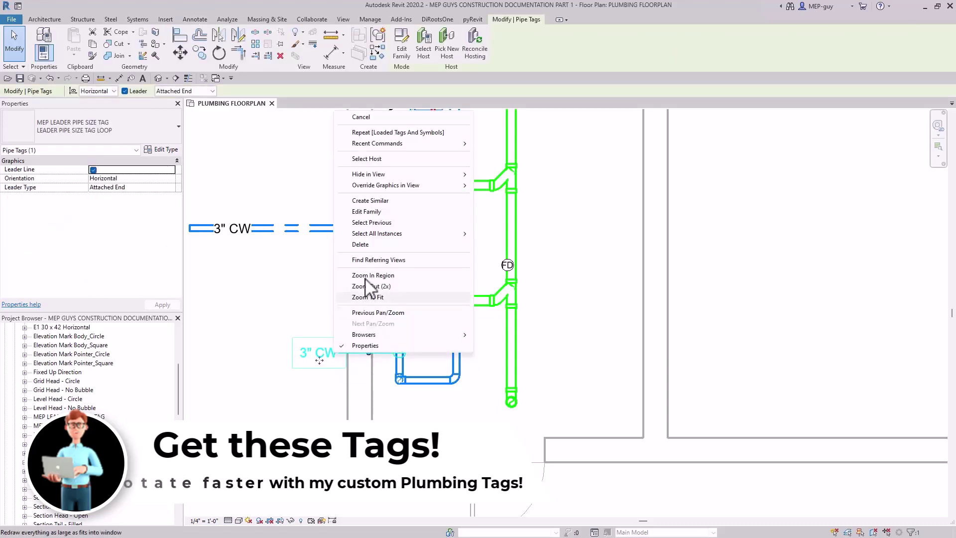
{"action": "left_click", "coordinate": [377, 202]}
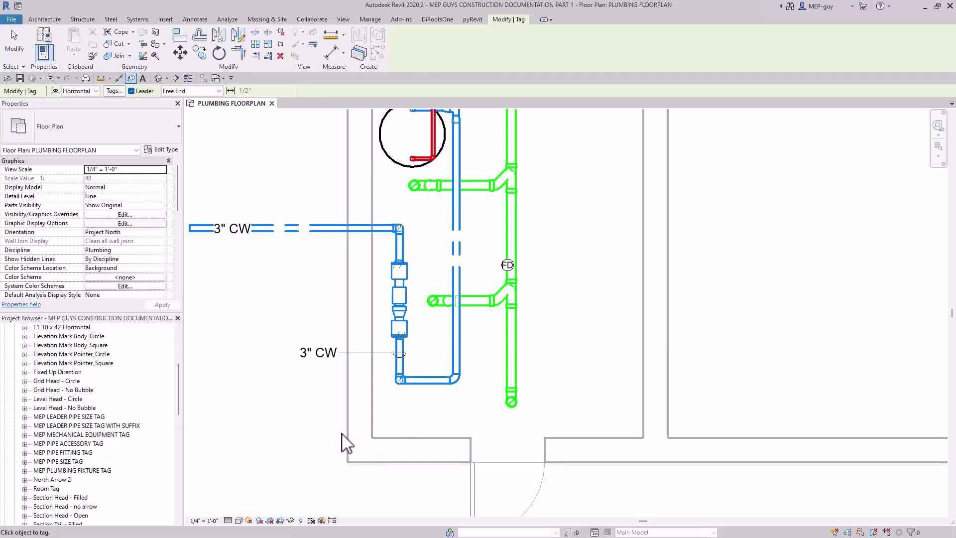
{"action": "left_click", "coordinate": [219, 92]}
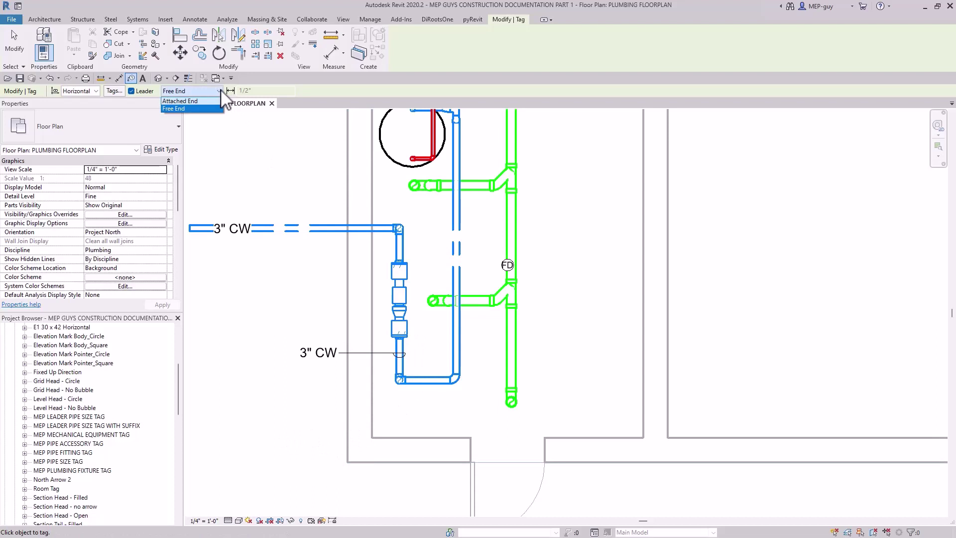
{"action": "left_click", "coordinate": [186, 109]}
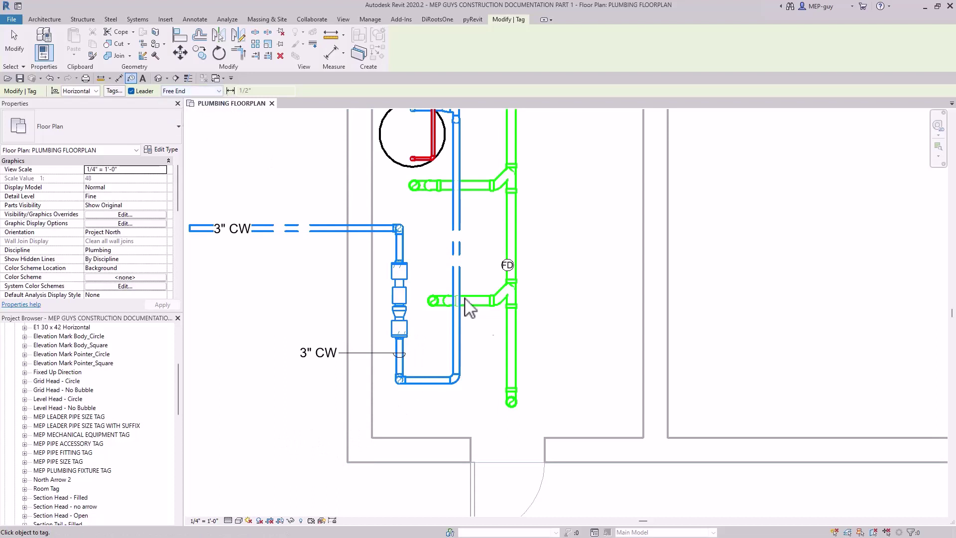
{"action": "left_click", "coordinate": [431, 381]}
{"action": "scroll", "coordinate": [344, 428], "scroll_direction": "up", "scroll_amount": 2}
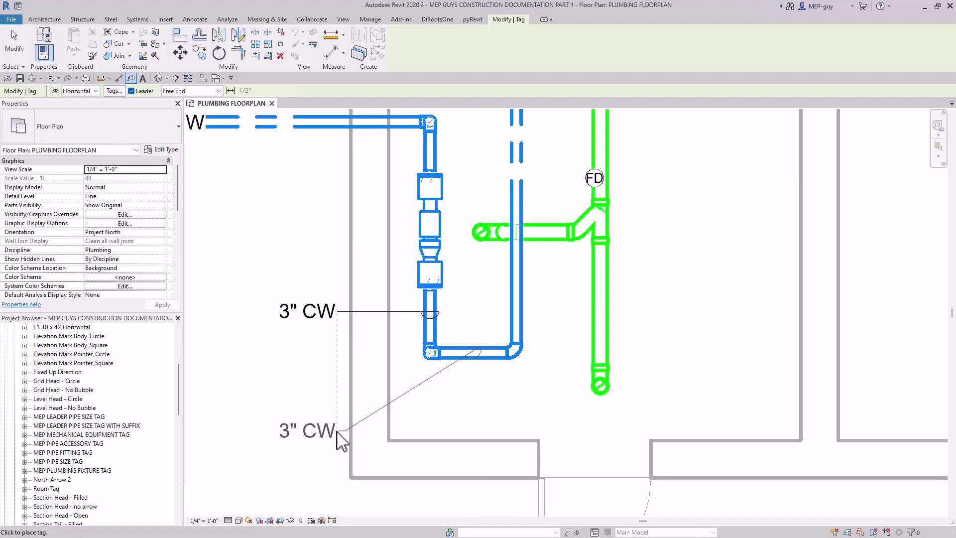
{"action": "left_click", "coordinate": [335, 434]}
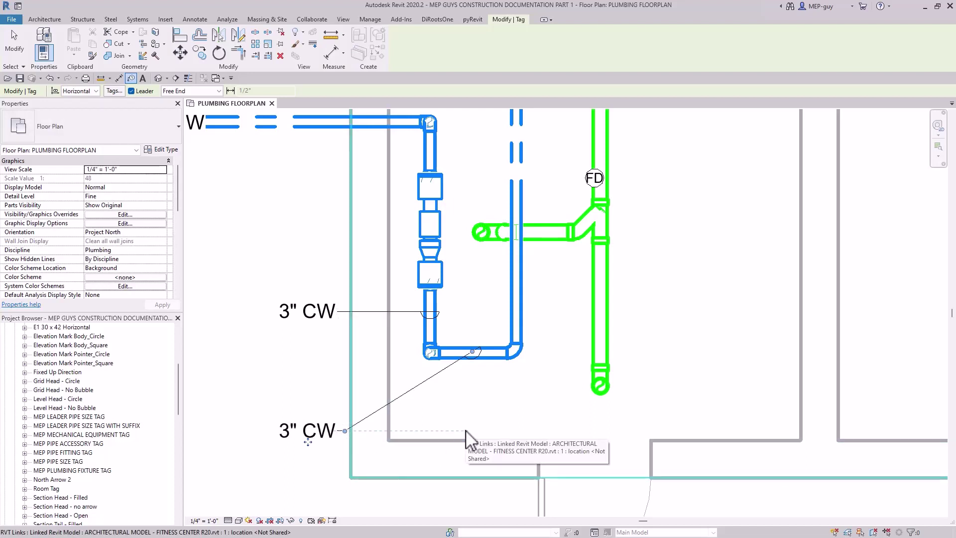
{"action": "key", "text": "Escape"}
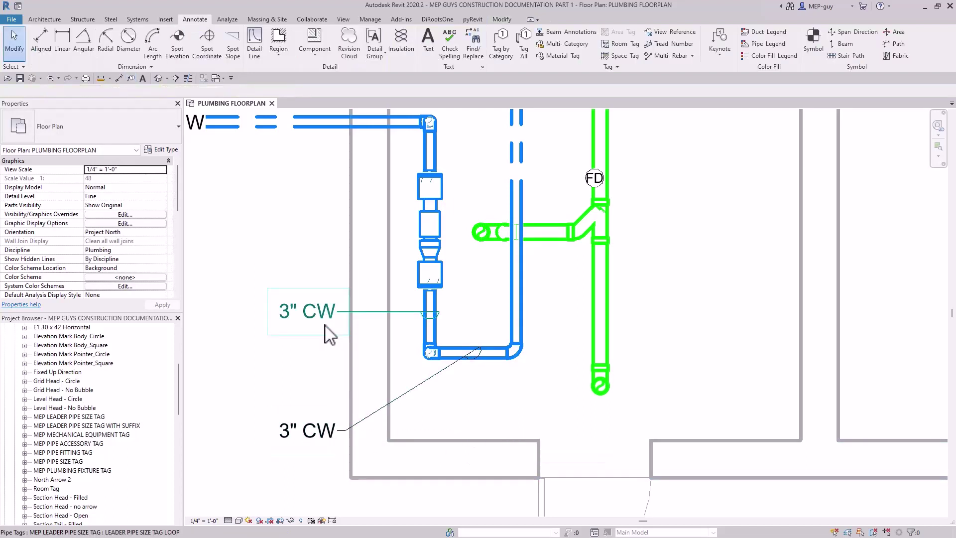
Move both lower cold water tags farther outside the exterior wall, keeping them aligned, and adjust the lower tag's leader elbow.
{"action": "scroll", "coordinate": [381, 307], "scroll_direction": "down", "scroll_amount": 2}
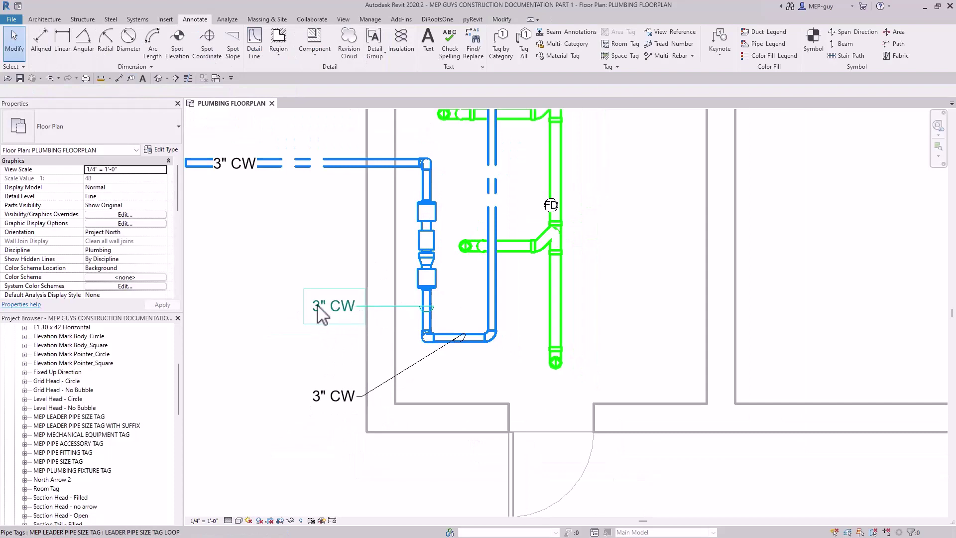
{"action": "left_click", "coordinate": [333, 316]}
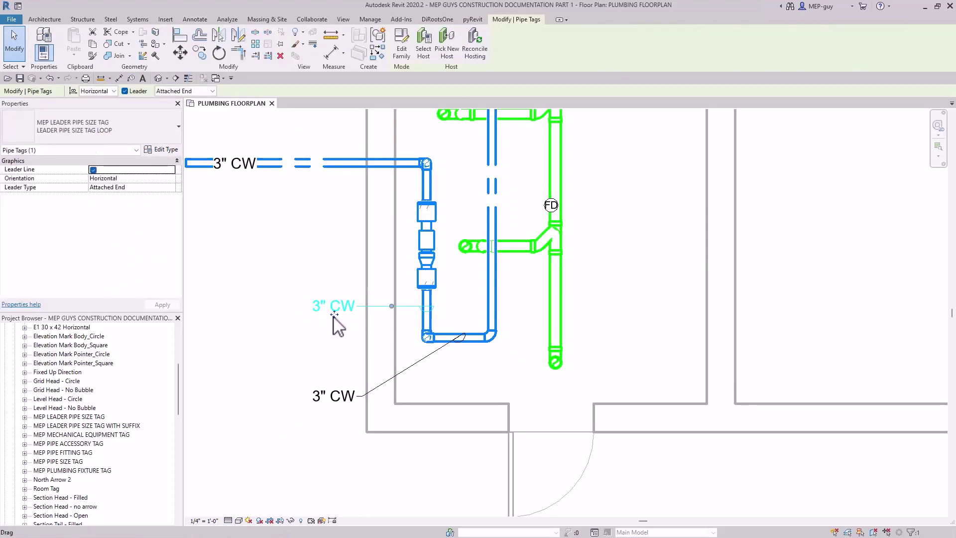
{"action": "left_click_drag", "start_coordinate": [326, 315], "coordinate": [322, 318]}
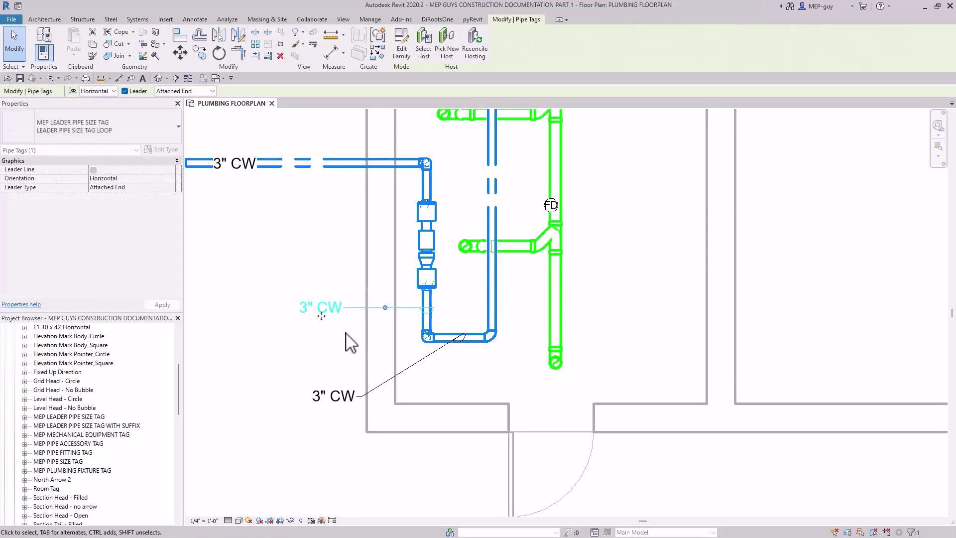
{"action": "left_click", "coordinate": [339, 344]}
{"action": "left_click", "coordinate": [336, 397]}
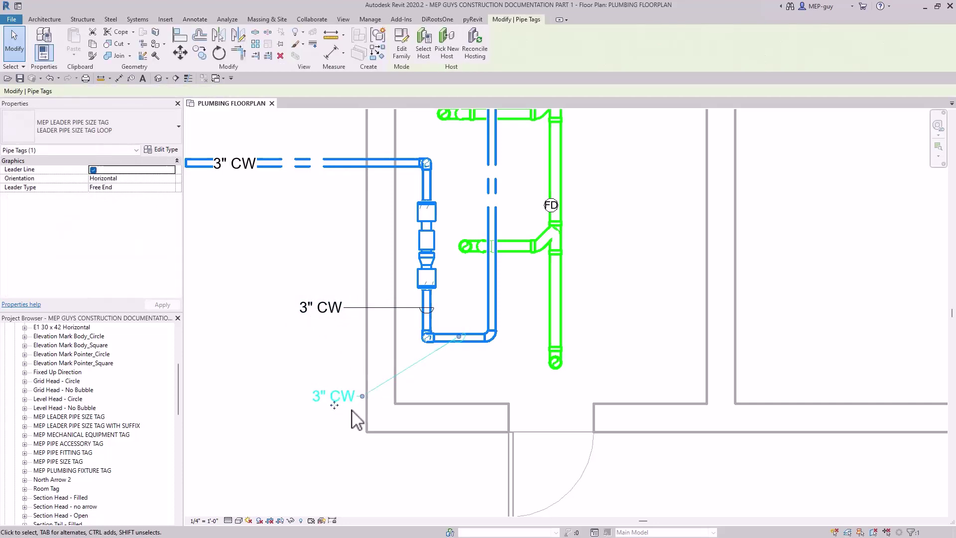
{"action": "left_click_drag", "start_coordinate": [333, 405], "coordinate": [324, 388]}
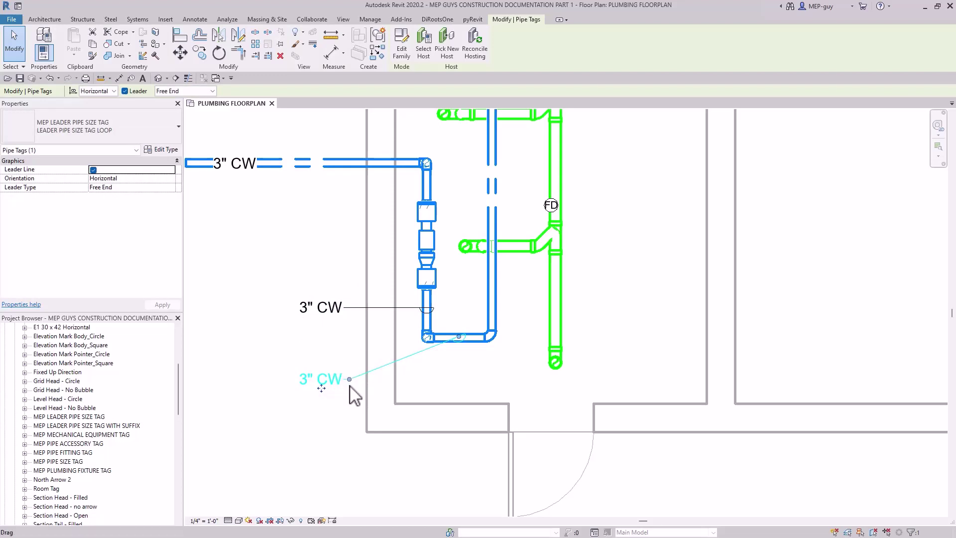
{"action": "scroll", "coordinate": [352, 352], "scroll_direction": "up", "scroll_amount": 1}
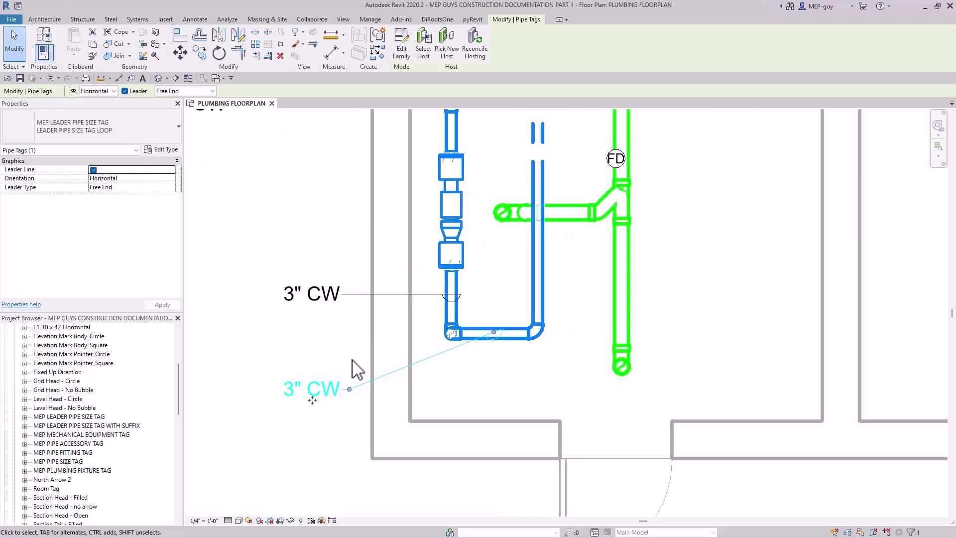
{"action": "left_click_drag", "start_coordinate": [350, 390], "coordinate": [359, 389]}
{"action": "left_click", "coordinate": [273, 339]}
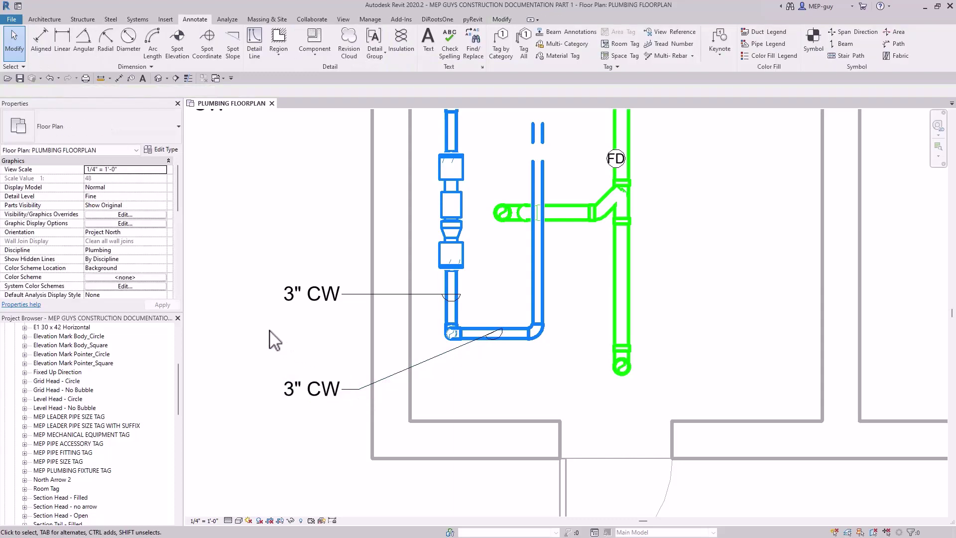
Tag the short vertical cold water pipe above the backflow preventer with a similar loop leader tag, aligned with the two lower tags.
{"action": "scroll", "coordinate": [502, 396], "scroll_direction": "down", "scroll_amount": 4}
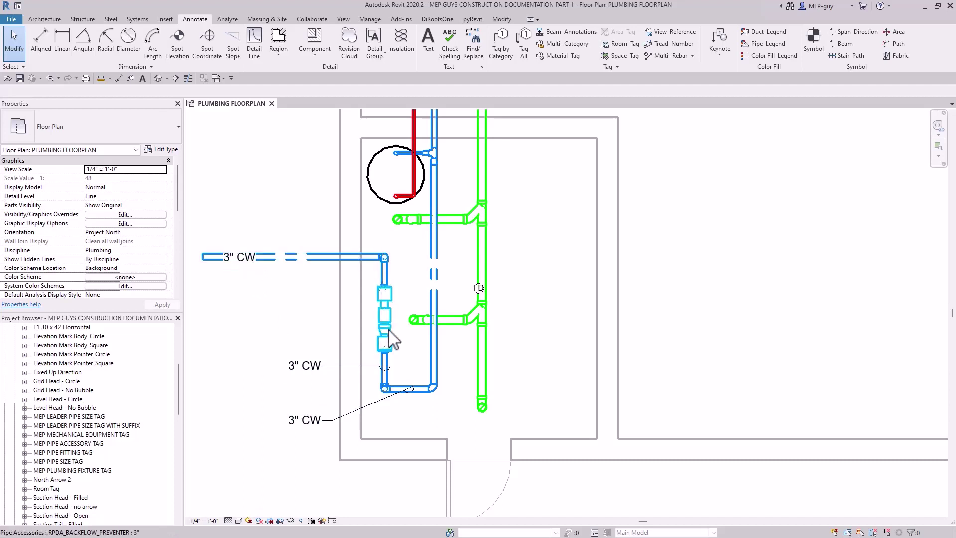
{"action": "scroll", "coordinate": [388, 369], "scroll_direction": "up", "scroll_amount": 2}
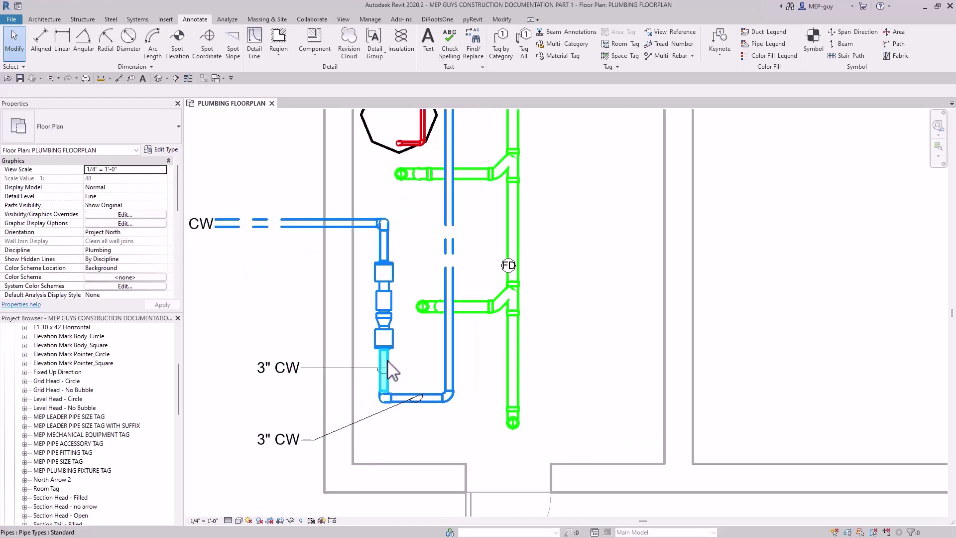
{"action": "scroll", "coordinate": [448, 278], "scroll_direction": "down", "scroll_amount": 2}
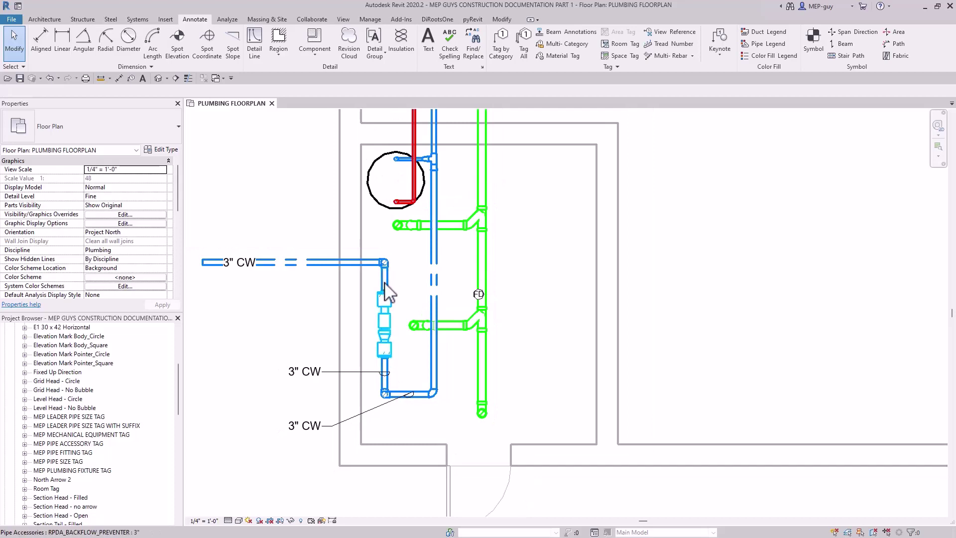
{"action": "left_click", "coordinate": [311, 372]}
{"action": "right_click", "coordinate": [311, 372]}
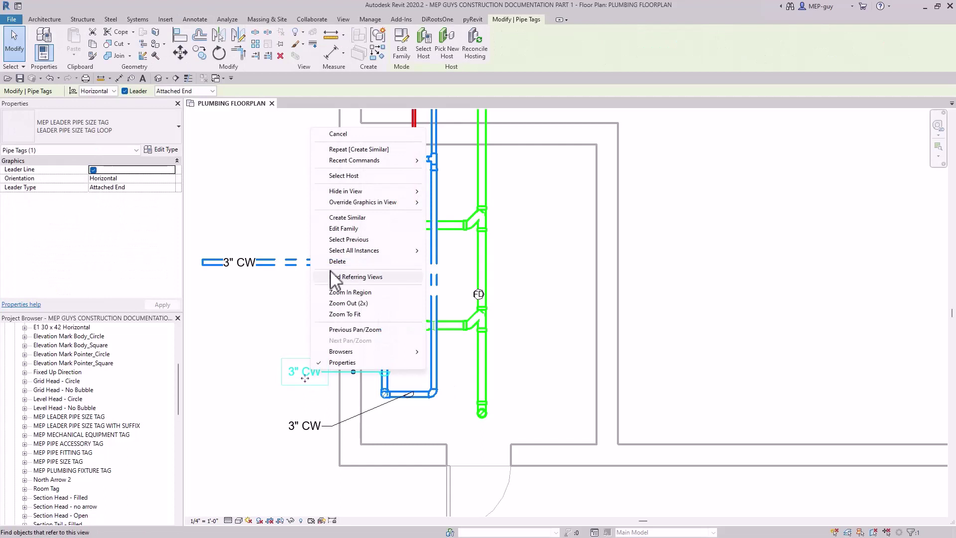
{"action": "left_click", "coordinate": [359, 218]}
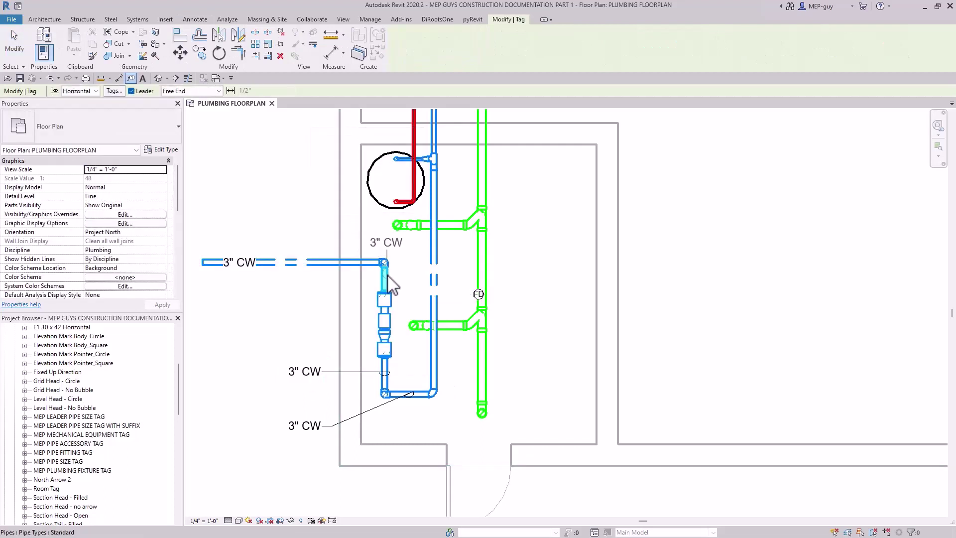
{"action": "left_click", "coordinate": [387, 275]}
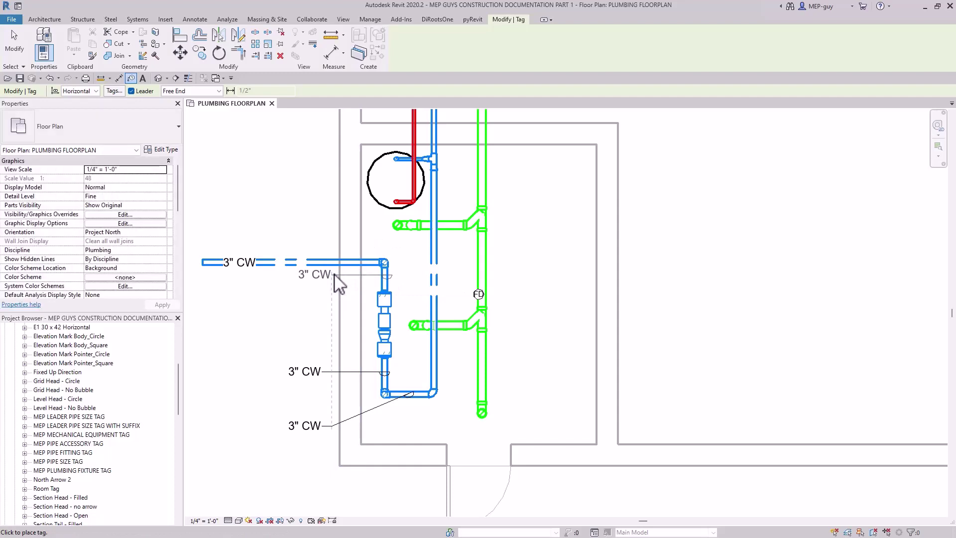
{"action": "left_click", "coordinate": [329, 284]}
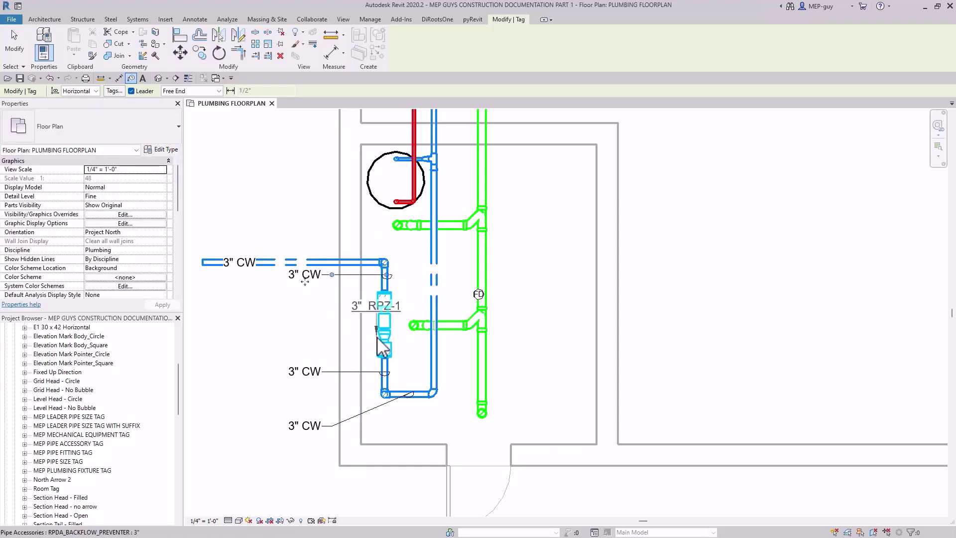
{"action": "key", "text": "Escape"}
{"action": "key", "text": "Escape"}
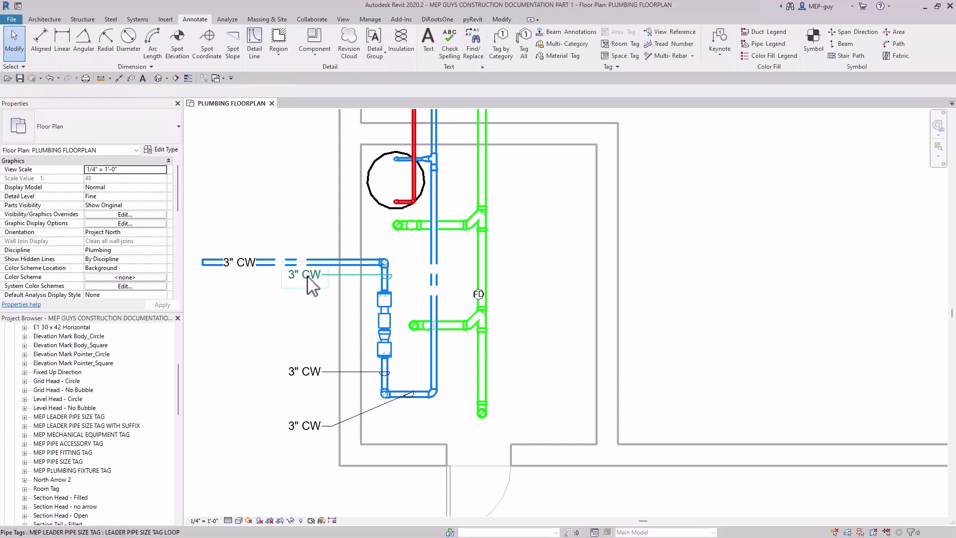
Try moving the upper loop leader tag down beside the backflow preventer, then return it to its previous position.
{"action": "left_click", "coordinate": [308, 283]}
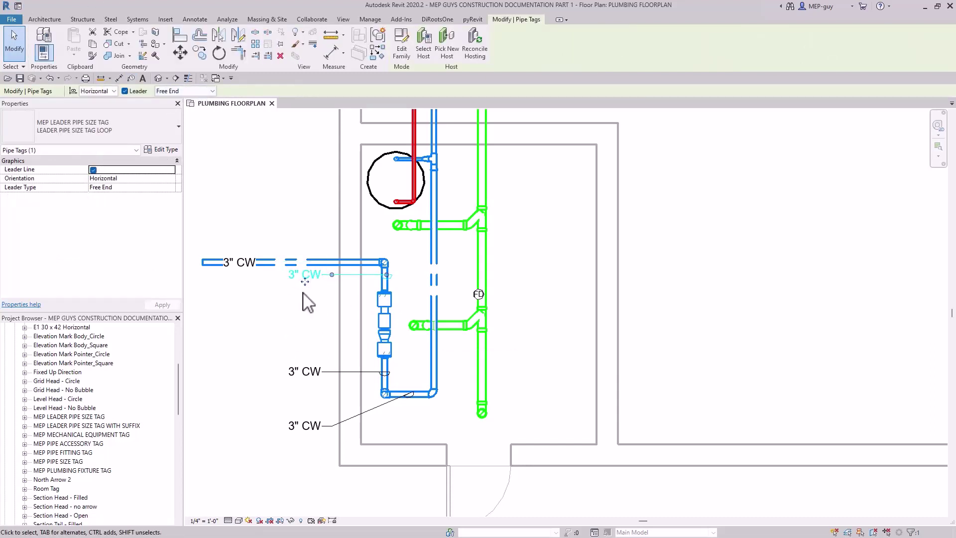
{"action": "left_click_drag", "start_coordinate": [305, 282], "coordinate": [309, 334]}
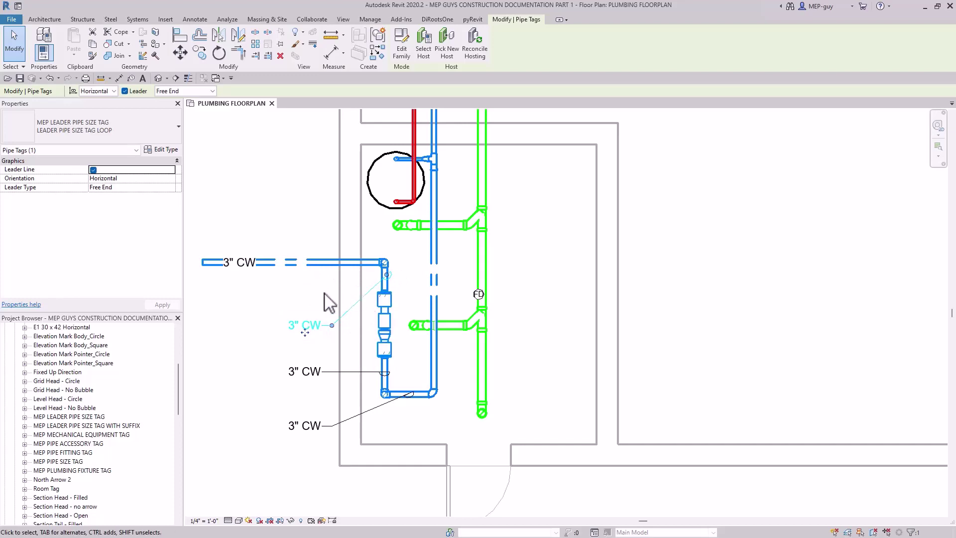
{"action": "left_click_drag", "start_coordinate": [324, 295], "coordinate": [331, 277]}
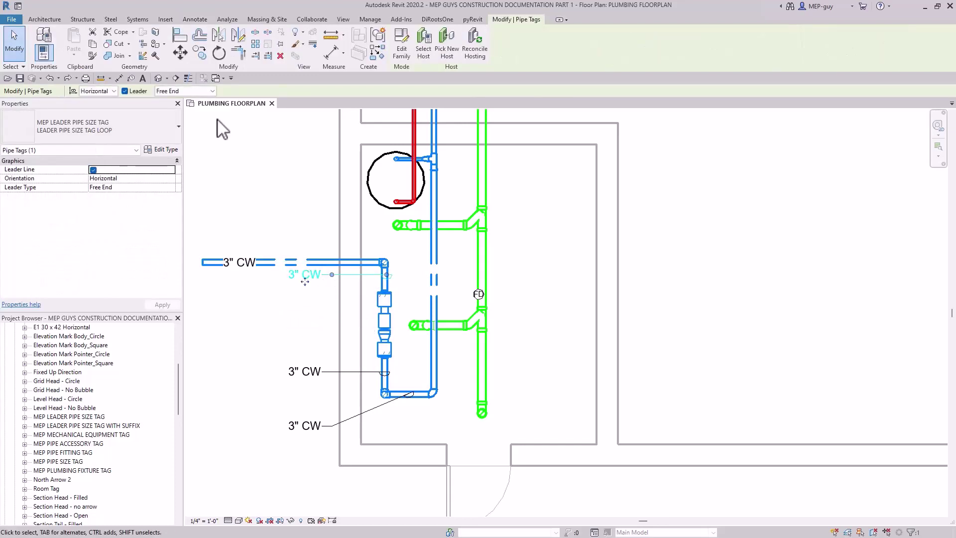
Set the upper loop leader tag to Attached End and shift it slightly down along the vertical pipe.
{"action": "left_click", "coordinate": [213, 91]}
{"action": "left_click", "coordinate": [182, 102]}
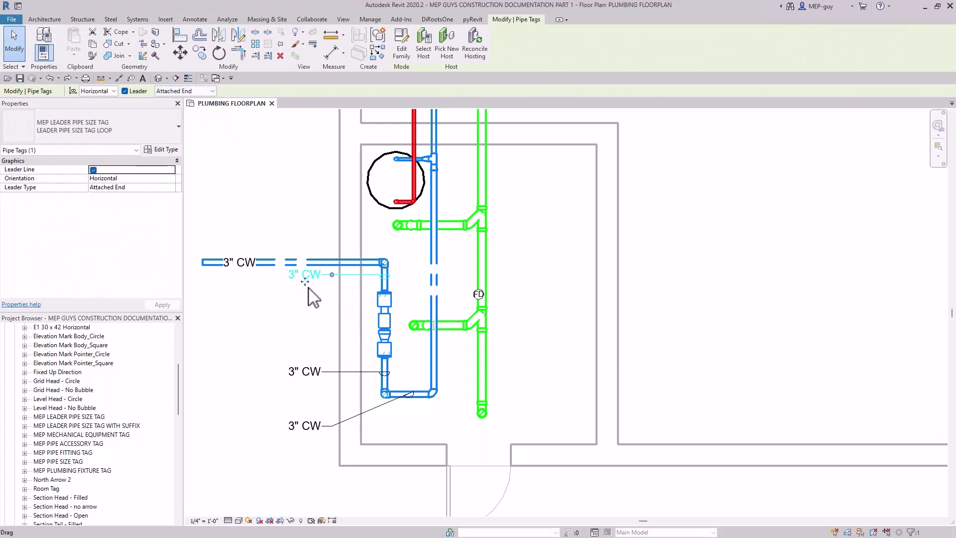
{"action": "left_click_drag", "start_coordinate": [304, 294], "coordinate": [304, 289]}
{"action": "left_click", "coordinate": [250, 315]}
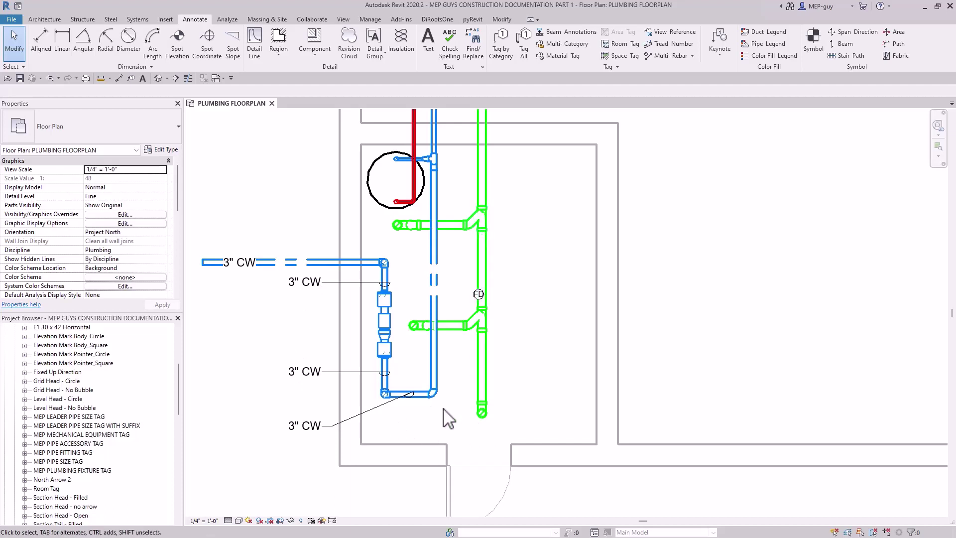
Tag three segments of the vertical sanitary main in the mechanical room with leaderless ROTATE WITH PIPE (OPAQUE) pipe size tags.
{"action": "left_click", "coordinate": [247, 274]}
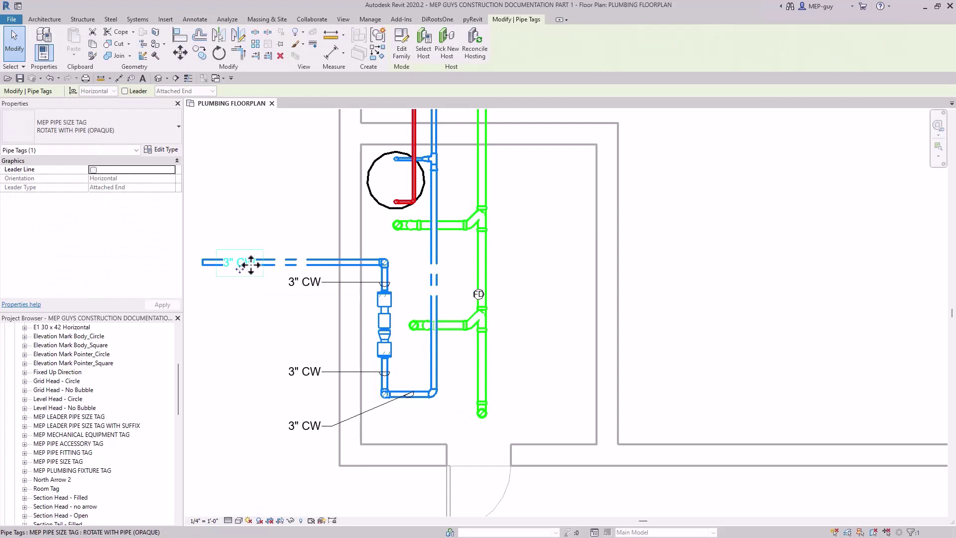
{"action": "right_click", "coordinate": [244, 268]}
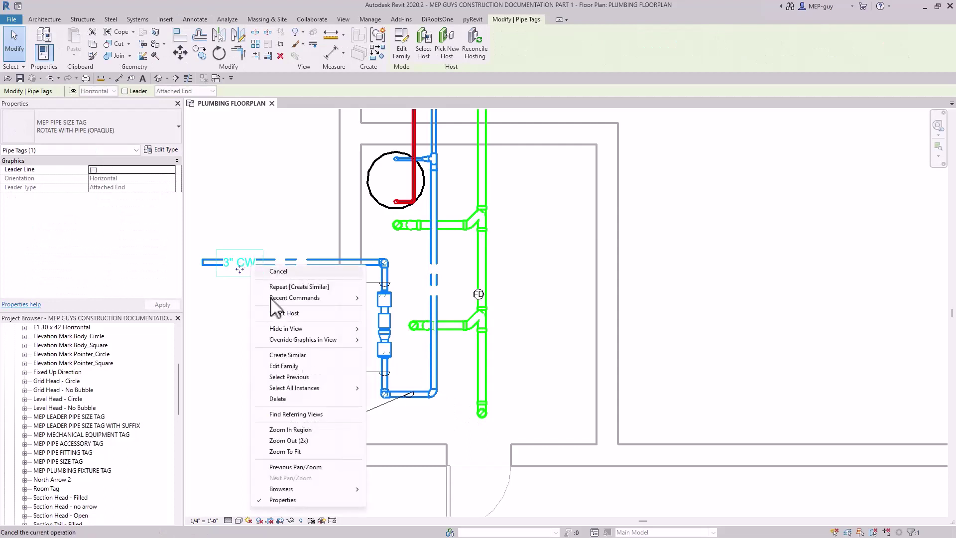
{"action": "left_click", "coordinate": [294, 356]}
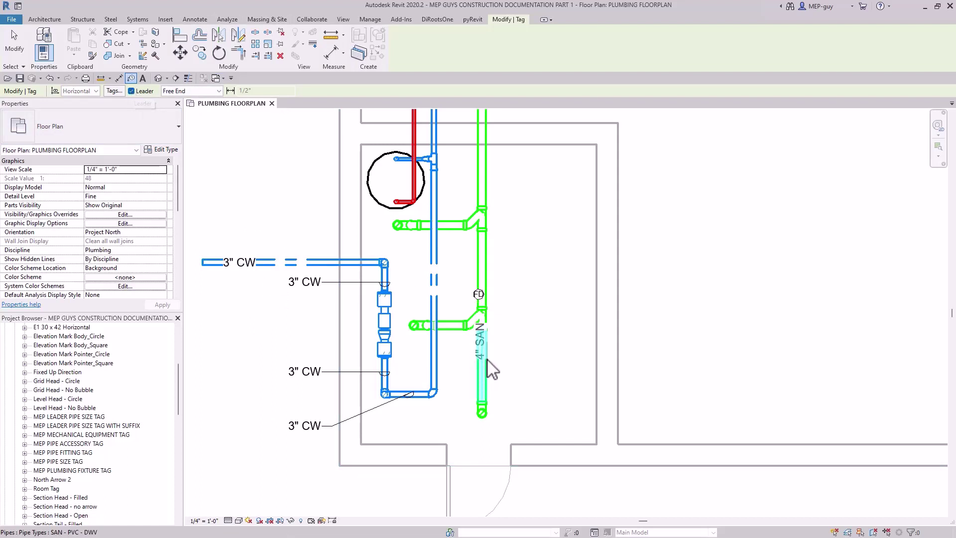
{"action": "left_click", "coordinate": [131, 91]}
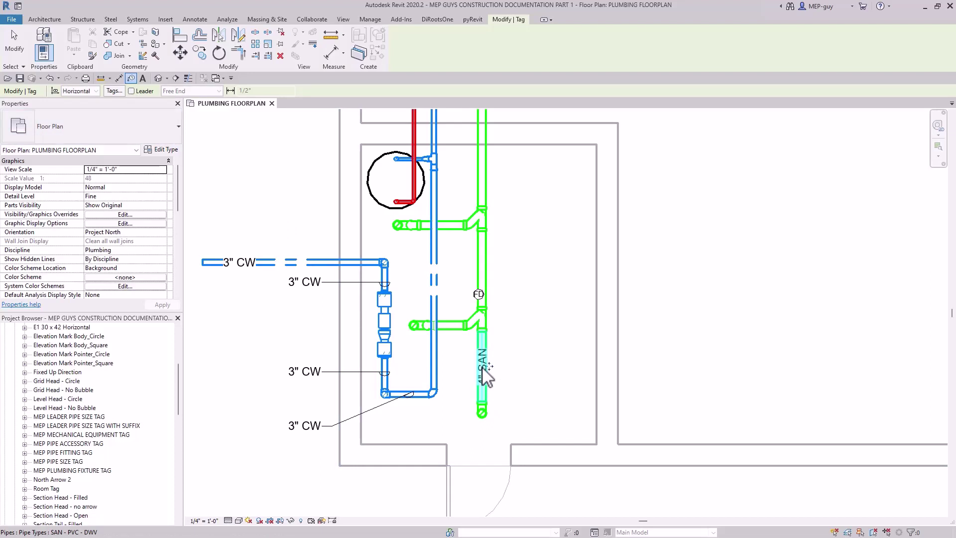
{"action": "left_click", "coordinate": [482, 368]}
{"action": "left_click", "coordinate": [482, 272]}
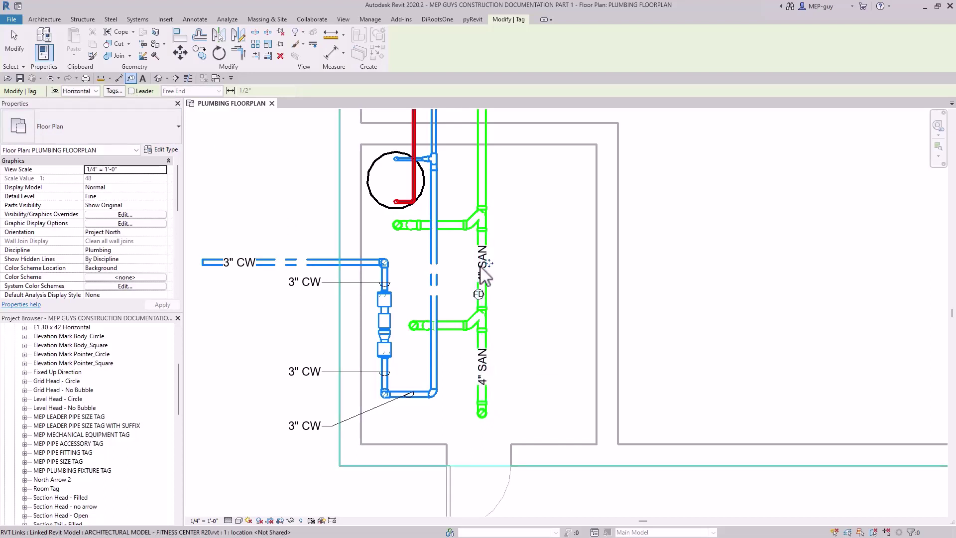
{"action": "left_click", "coordinate": [490, 171]}
Place leaderless pipe size tags side by side on the vertical hot and cold water pipes just above the mechanical room.
{"action": "scroll", "coordinate": [461, 433], "scroll_direction": "down", "scroll_amount": 3}
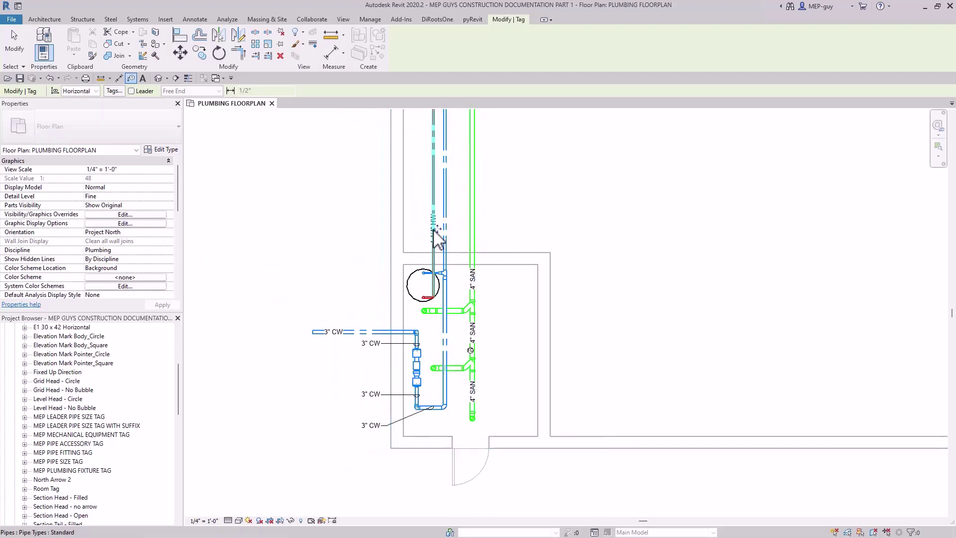
{"action": "left_click", "coordinate": [435, 230]}
{"action": "left_click", "coordinate": [448, 230]}
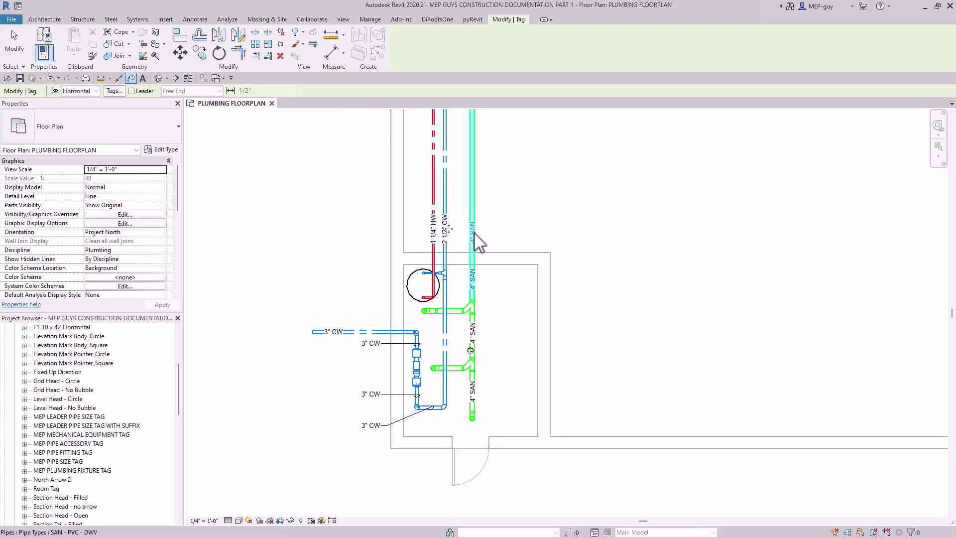
Tag the vertical sanitary pipe just above the mechanical room without a leader, and delete the redundant sanitary tag just inside the room.
{"action": "left_click", "coordinate": [475, 231]}
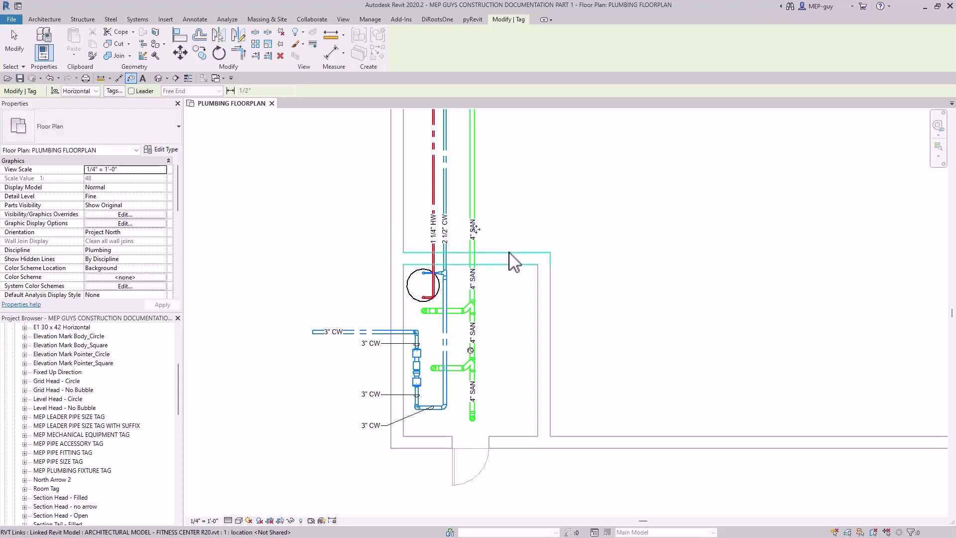
{"action": "scroll", "coordinate": [512, 259], "scroll_direction": "up", "scroll_amount": 2}
{"action": "key", "text": "Escape"}
{"action": "key", "text": "Escape"}
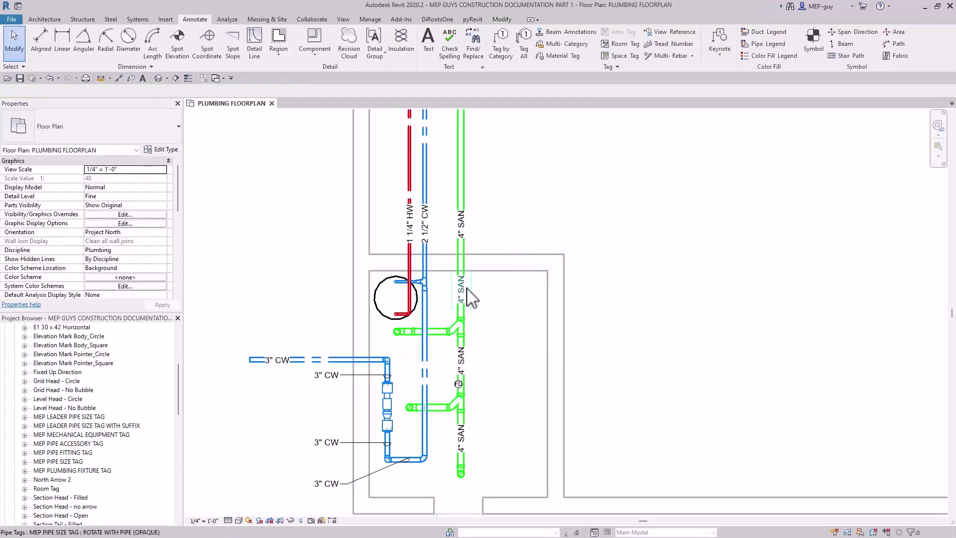
{"action": "left_click", "coordinate": [474, 290]}
{"action": "key", "text": "Escape"}
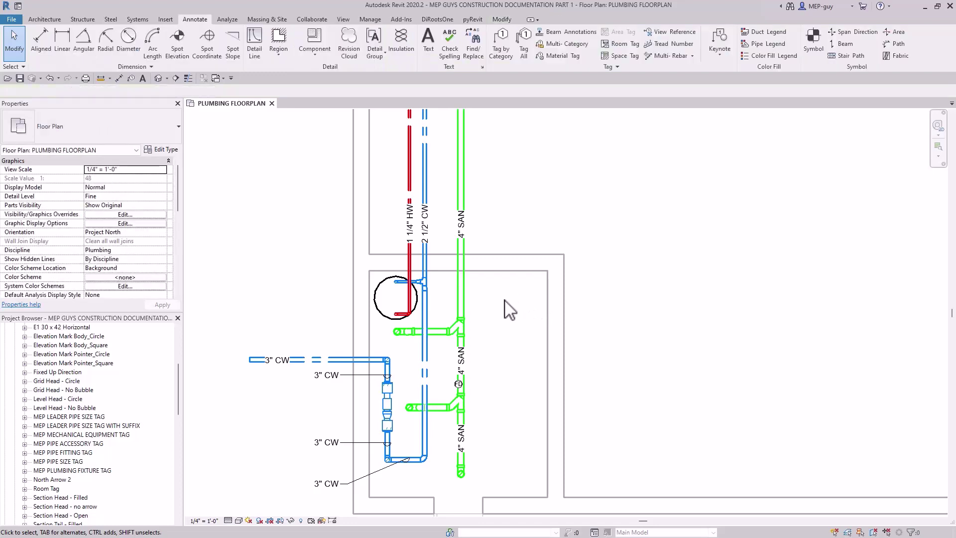
{"action": "scroll", "coordinate": [520, 235], "scroll_direction": "down", "scroll_amount": 1}
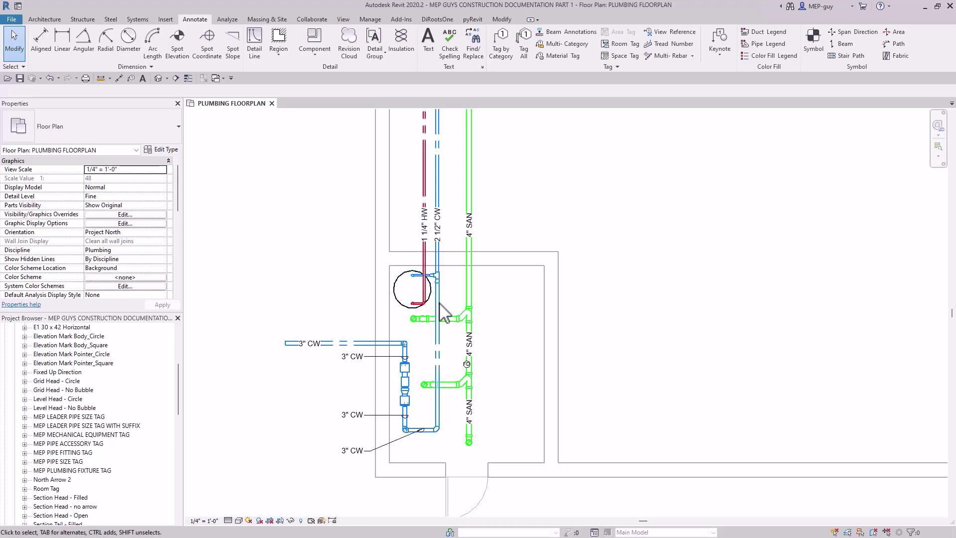
Create similar loop leader tags for the vertical hot and cold water pipes beside the water heater, aligned with the existing leader tags outside the wall.
{"action": "left_click", "coordinate": [360, 358]}
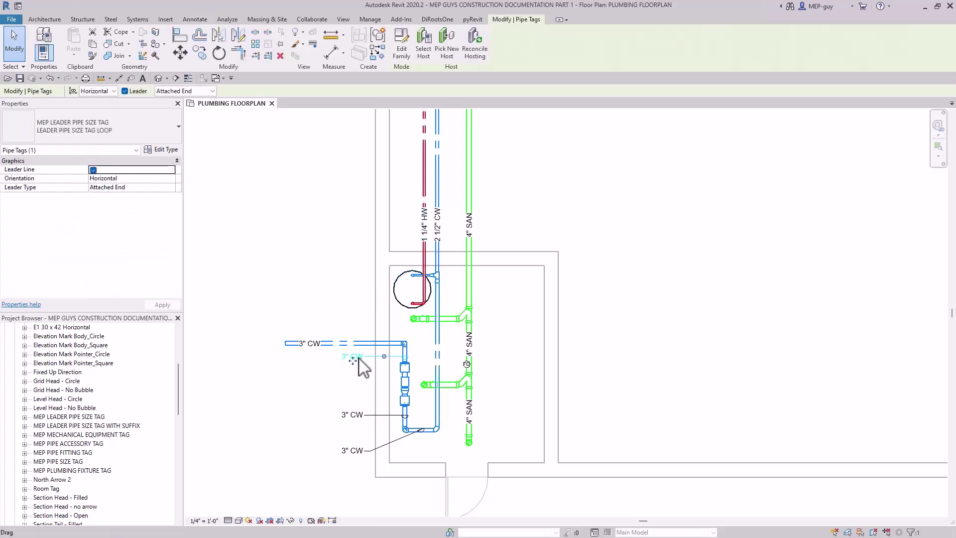
{"action": "right_click", "coordinate": [359, 357]}
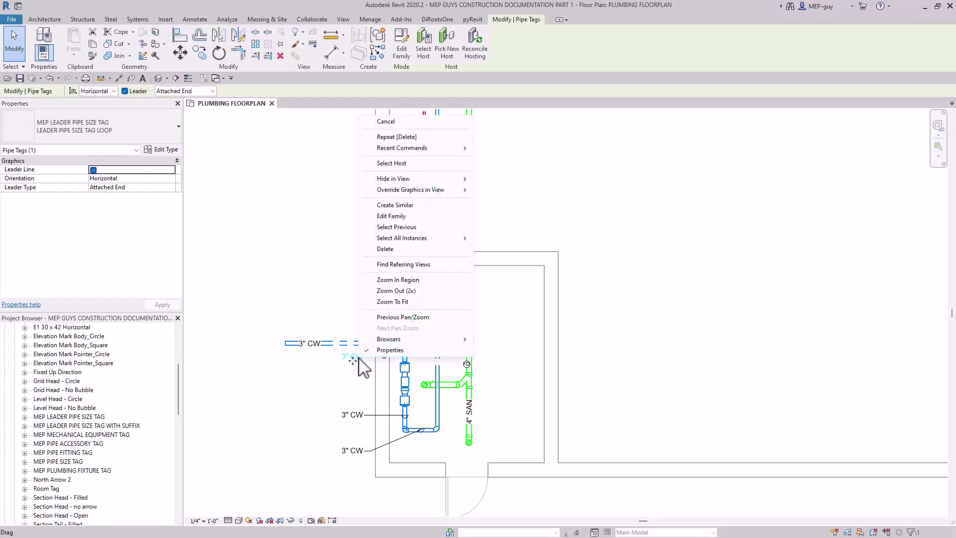
{"action": "left_click", "coordinate": [408, 205]}
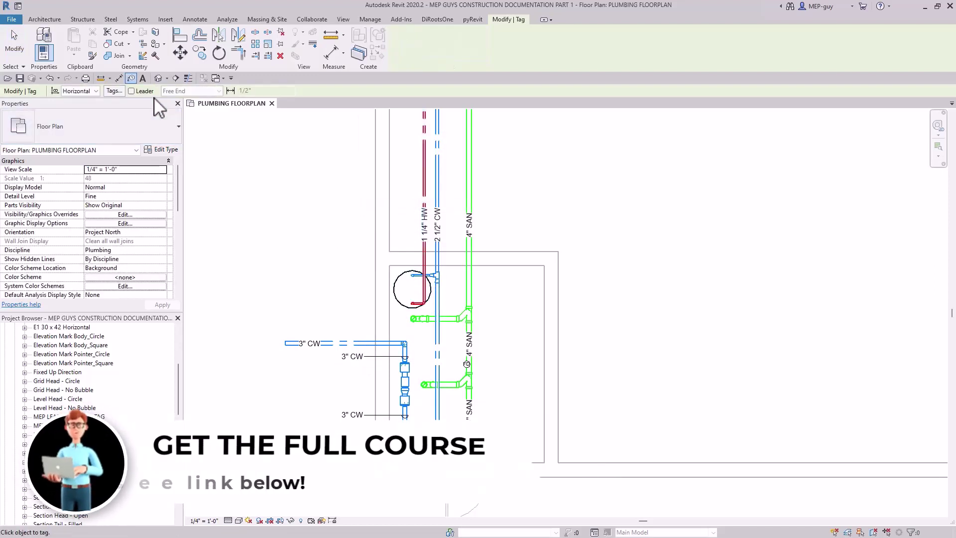
{"action": "left_click", "coordinate": [131, 91]}
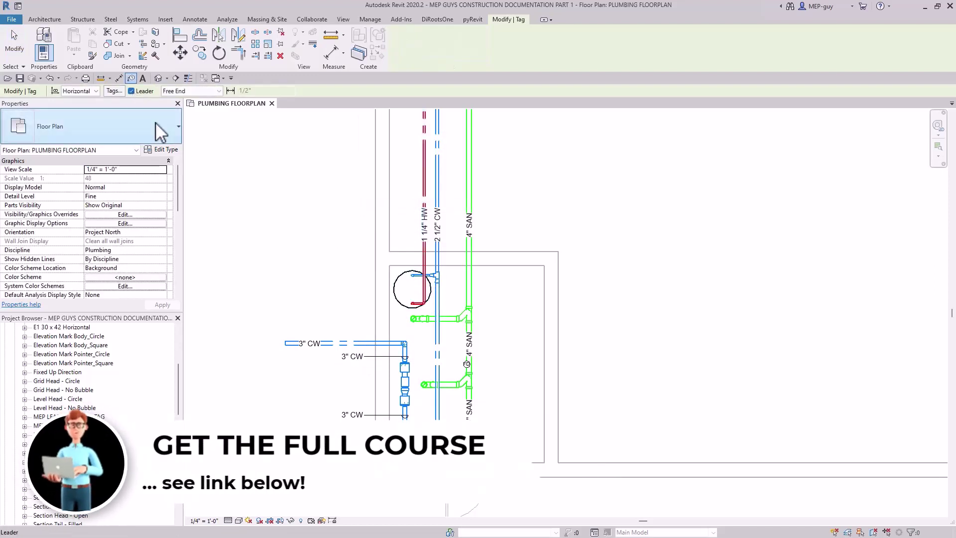
{"action": "left_click", "coordinate": [424, 291]}
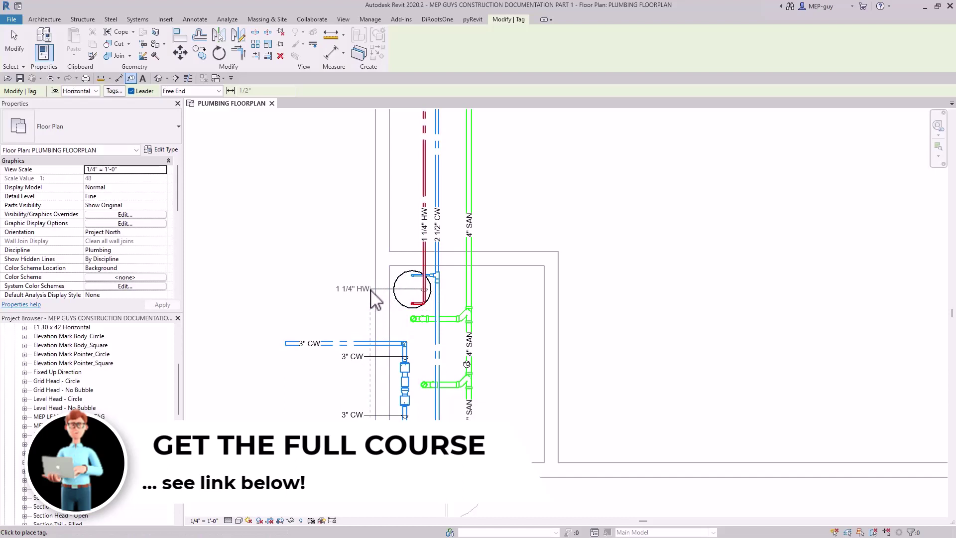
{"action": "left_click", "coordinate": [369, 292]}
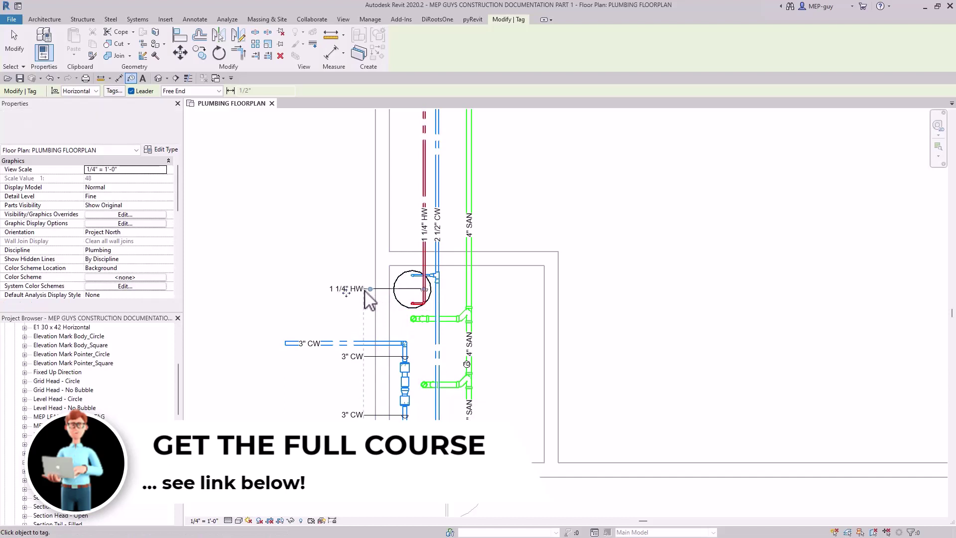
{"action": "left_click", "coordinate": [438, 303]}
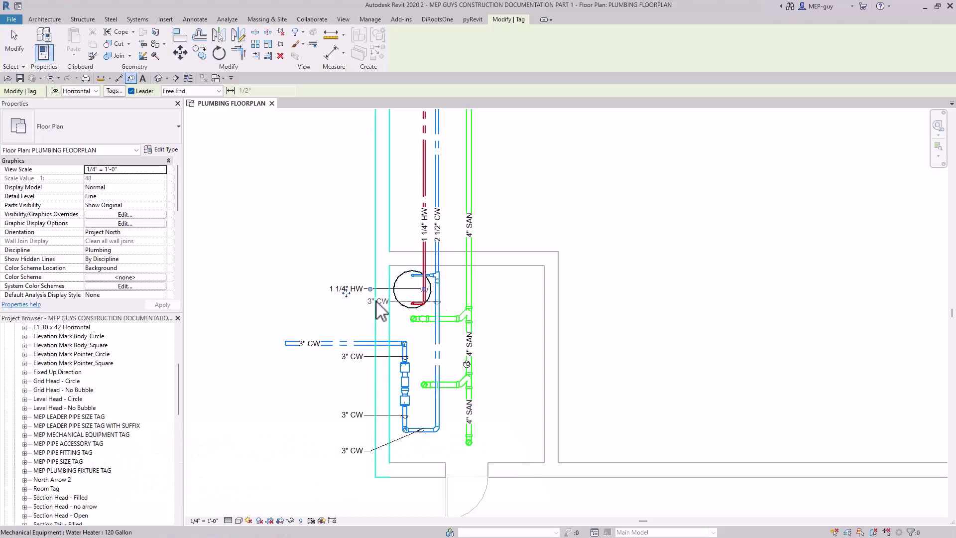
{"action": "key", "text": "Escape"}
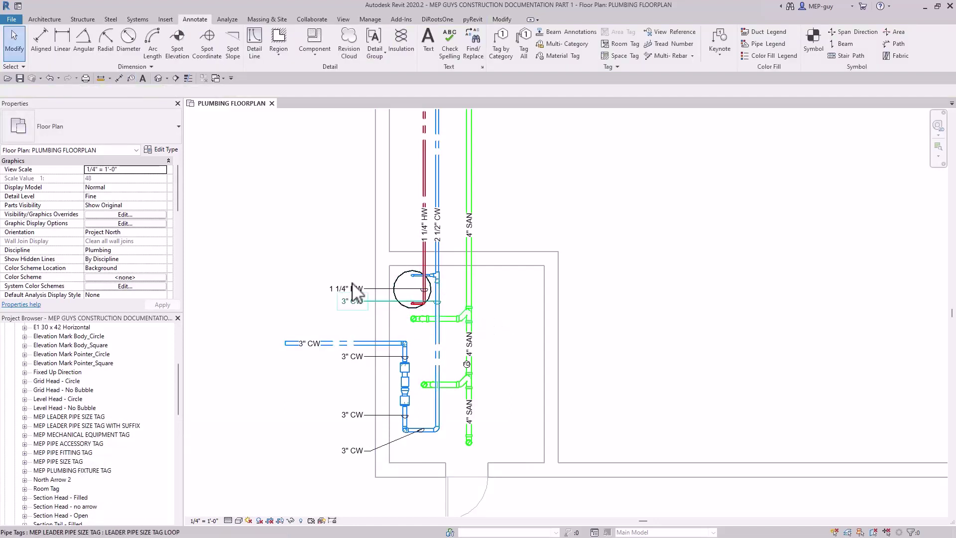
Set the leader type of the two new hot and cold water loop tags beside the water heater to Attached End.
{"action": "mouse_move", "coordinate": [354, 251]}
{"action": "left_mouse_down"}
{"action": "mouse_move", "coordinate": [324, 315]}
{"action": "mouse_move", "coordinate": [357, 273]}
{"action": "left_mouse_up"}
{"action": "left_click", "coordinate": [354, 293]}
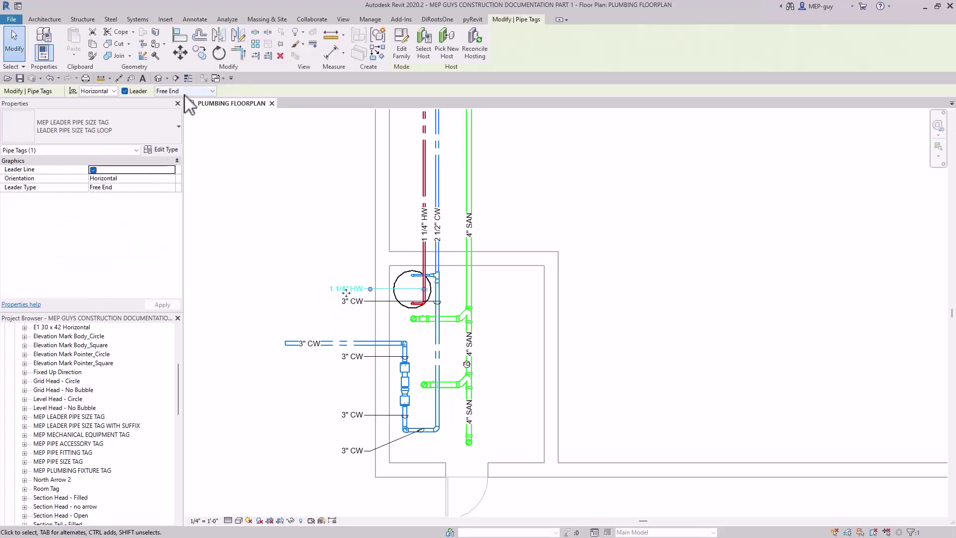
{"action": "left_click", "coordinate": [212, 91]}
{"action": "left_click", "coordinate": [173, 102]}
{"action": "left_click", "coordinate": [353, 302]}
{"action": "left_click", "coordinate": [212, 91]}
{"action": "left_click", "coordinate": [174, 101]}
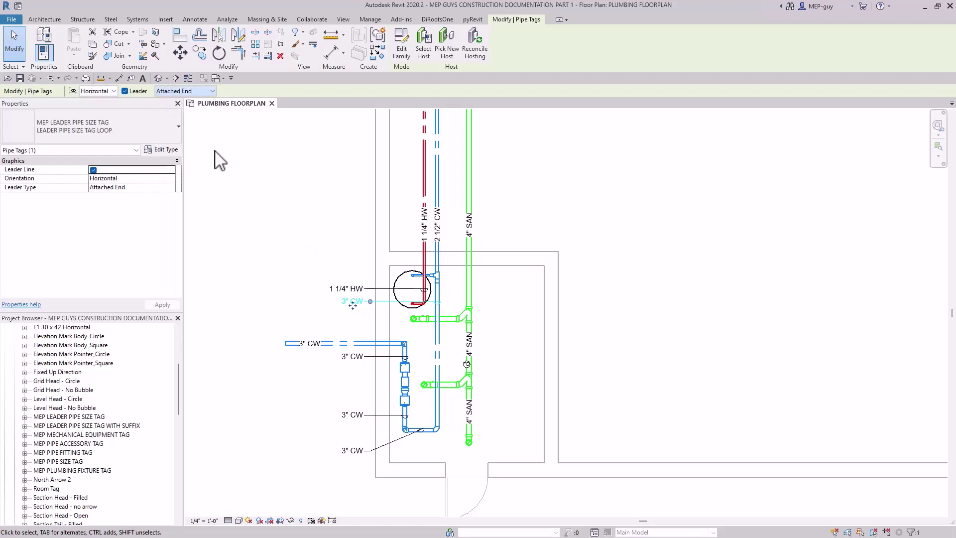
{"action": "left_click", "coordinate": [362, 269]}
{"action": "mouse_move", "coordinate": [324, 309]}
{"action": "left_mouse_down"}
{"action": "mouse_move", "coordinate": [343, 325]}
{"action": "mouse_move", "coordinate": [347, 303]}
{"action": "left_mouse_up"}
{"action": "scroll", "coordinate": [342, 324], "scroll_direction": "up", "scroll_amount": 4}
{"action": "left_click", "coordinate": [259, 238]}
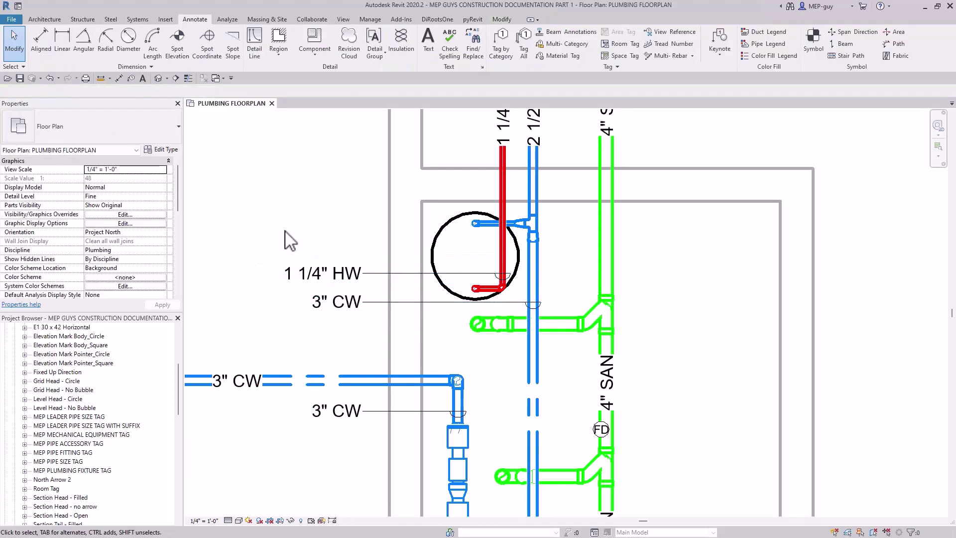
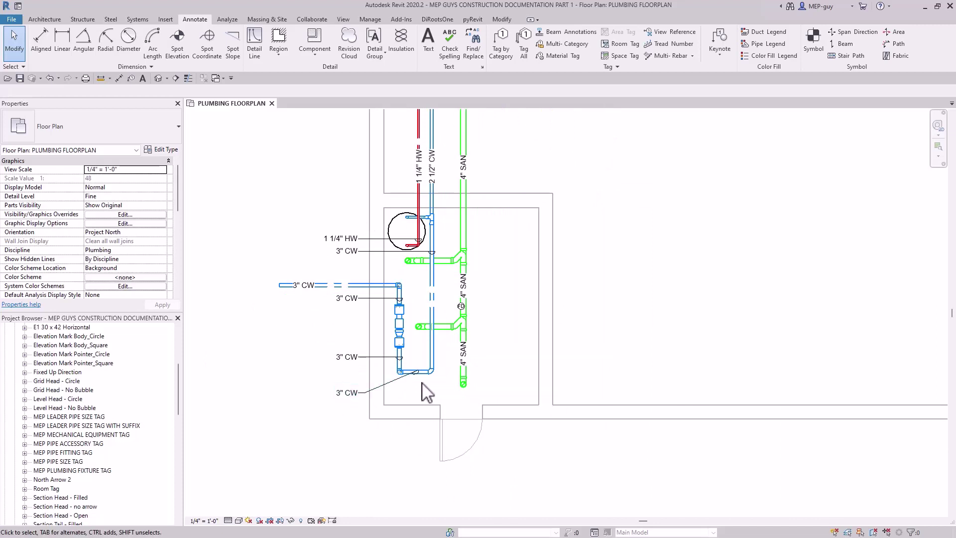
Create a similar free-end leader tag on the short cold water branch into the water heater, placing it above the aligned tag column.
{"action": "left_click", "coordinate": [355, 396]}
{"action": "right_click", "coordinate": [355, 397]}
{"action": "left_click", "coordinate": [393, 239]}
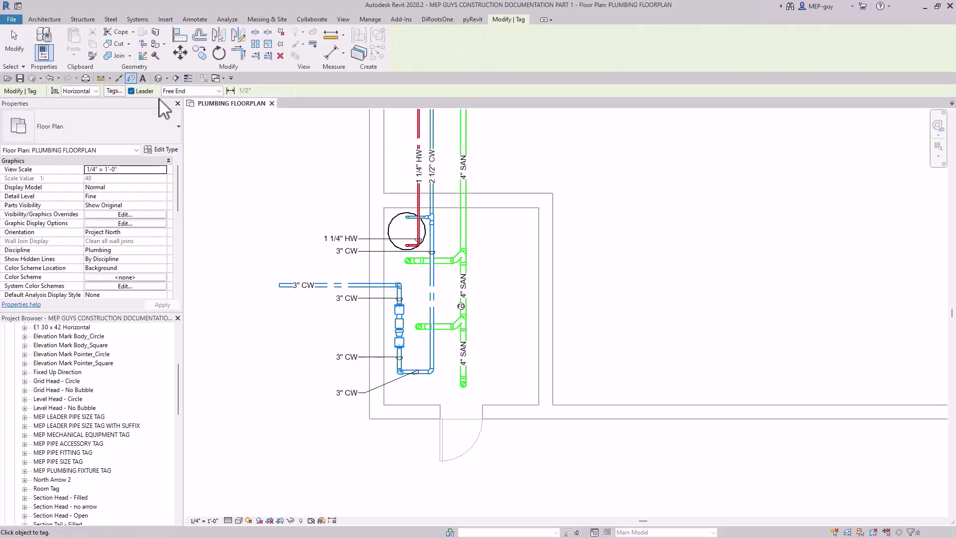
{"action": "scroll", "coordinate": [404, 217], "scroll_direction": "up", "scroll_amount": 3}
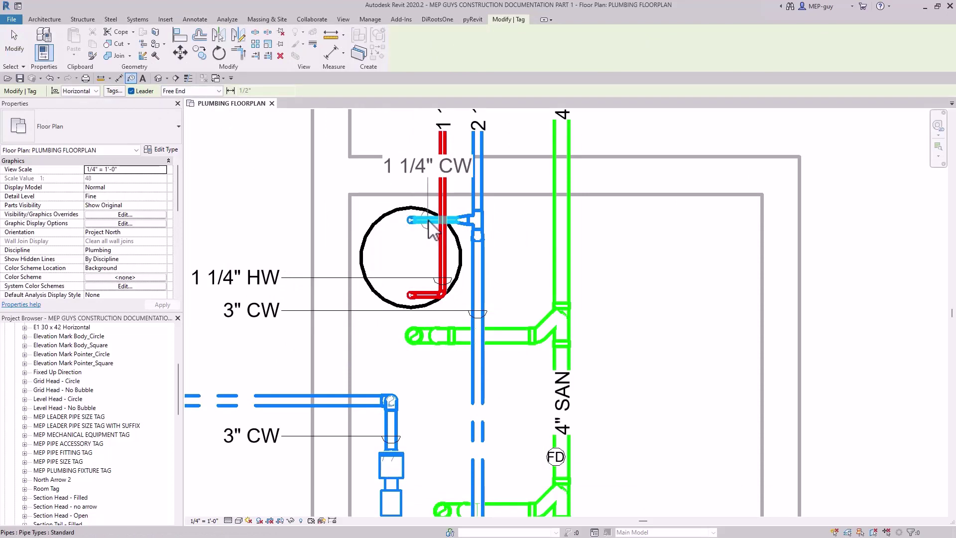
{"action": "scroll", "coordinate": [431, 235], "scroll_direction": "down", "scroll_amount": 1}
{"action": "scroll", "coordinate": [431, 235], "scroll_direction": "down", "scroll_amount": 2}
{"action": "left_click", "coordinate": [432, 235]}
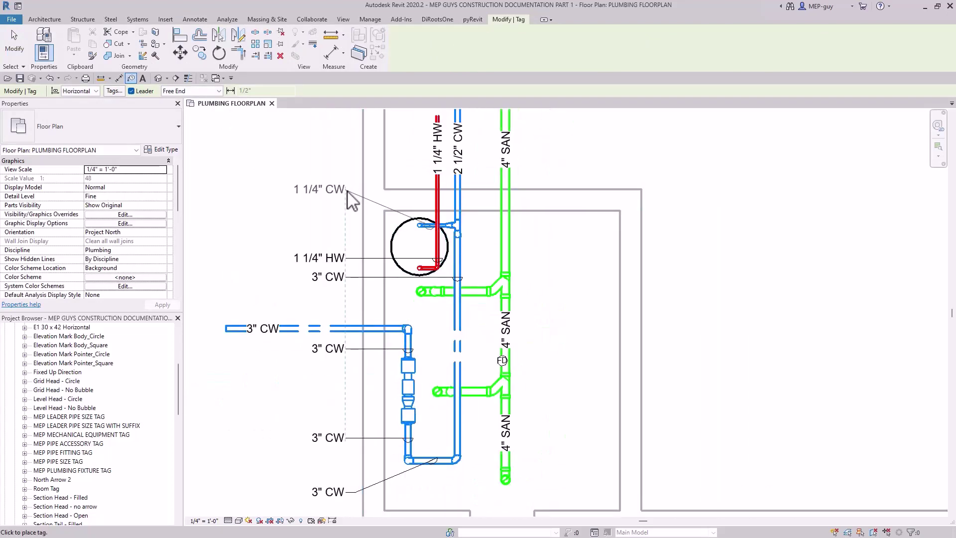
{"action": "left_click", "coordinate": [347, 191]}
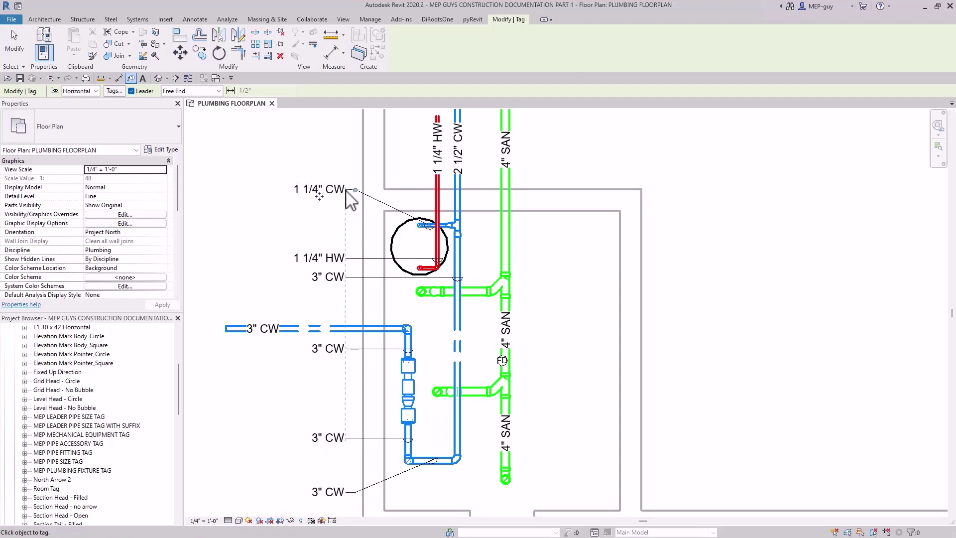
{"action": "key", "text": "Escape"}
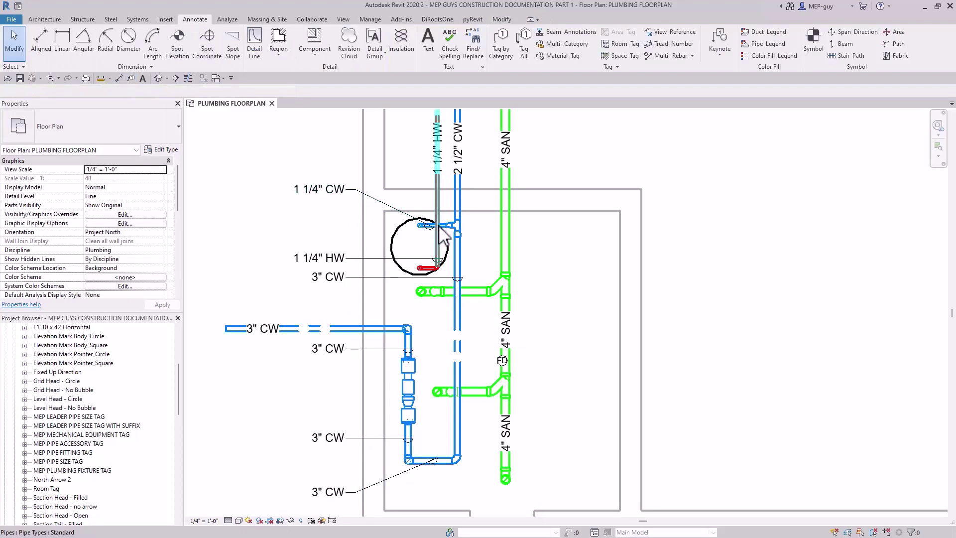
Change the water heater cold water branch tag to the LEADER PIPE SIZE TAG ARROW type.
{"action": "scroll", "coordinate": [418, 238], "scroll_direction": "up", "scroll_amount": 2}
{"action": "scroll", "coordinate": [428, 250], "scroll_direction": "down", "scroll_amount": 1}
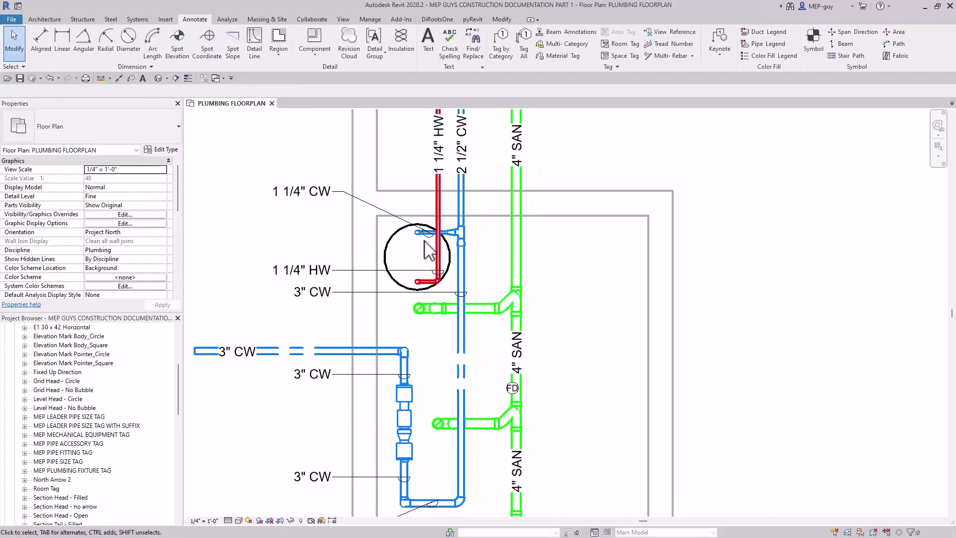
{"action": "left_click", "coordinate": [368, 213]}
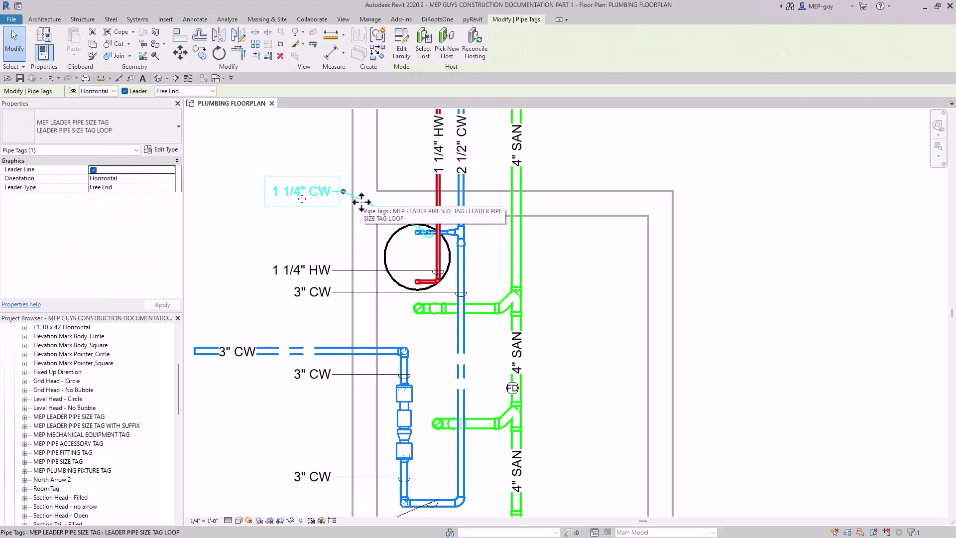
{"action": "left_click", "coordinate": [122, 126]}
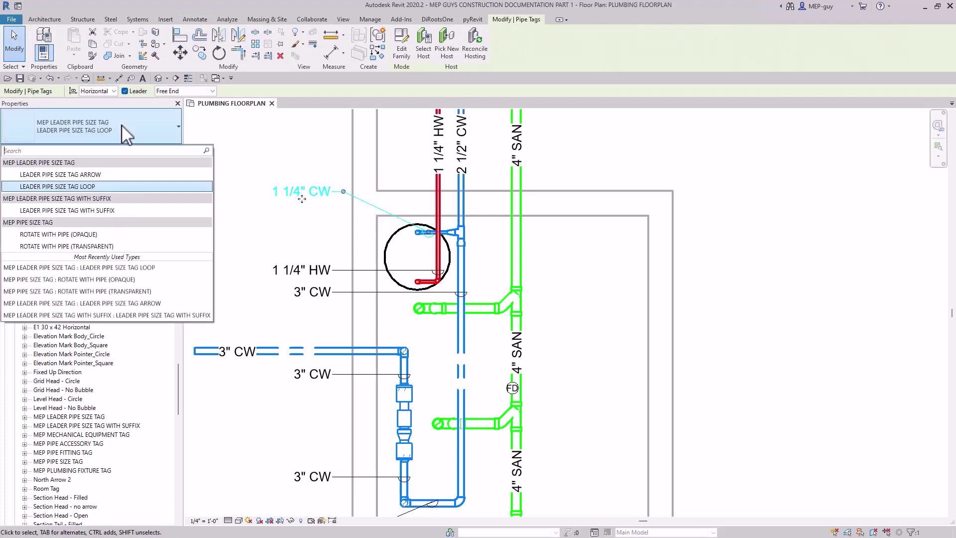
{"action": "left_click", "coordinate": [77, 175]}
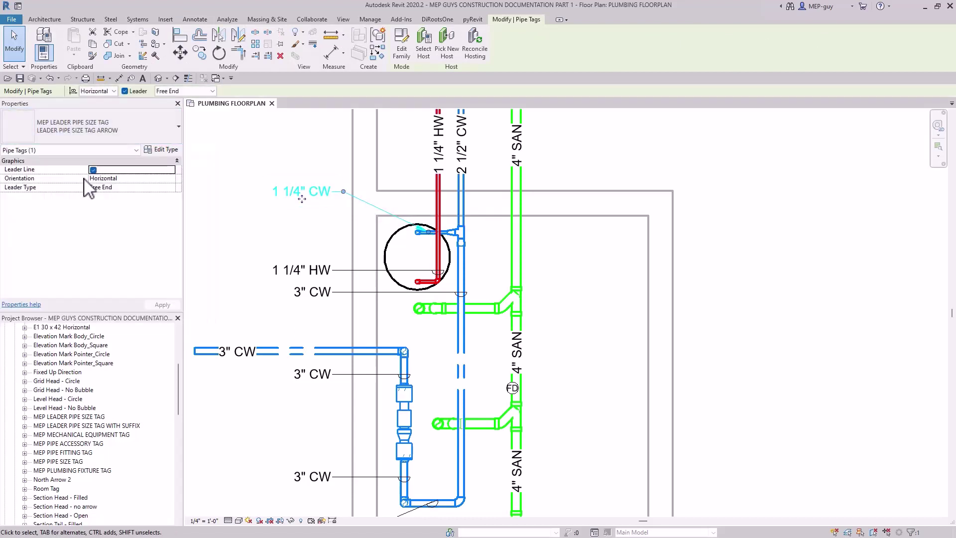
{"action": "left_click", "coordinate": [262, 224]}
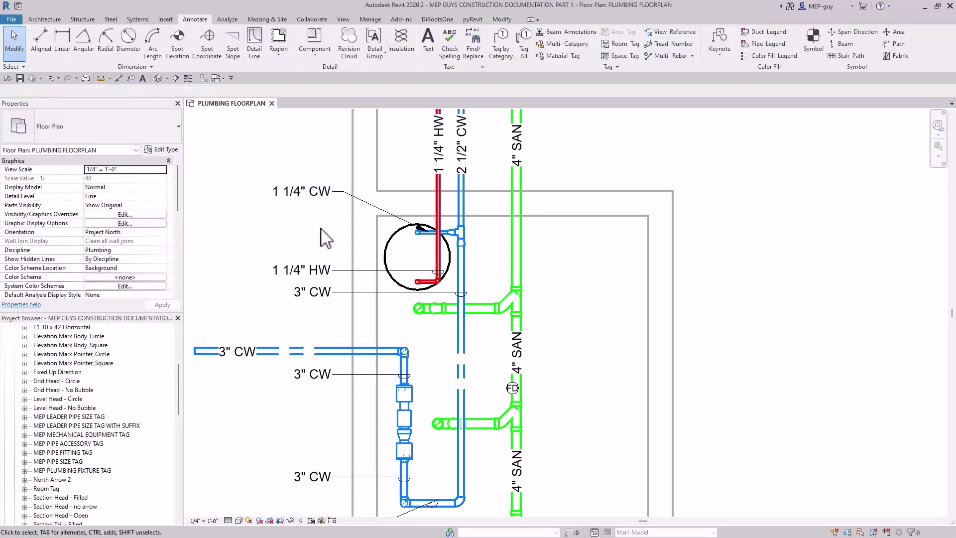
Move the arrowhead of the cold water branch tag to the open end of the branch pipe inside the water heater.
{"action": "scroll", "coordinate": [326, 209], "scroll_direction": "up", "scroll_amount": 1}
{"action": "scroll", "coordinate": [326, 209], "scroll_direction": "up", "scroll_amount": 1}
{"action": "left_click", "coordinate": [384, 201]}
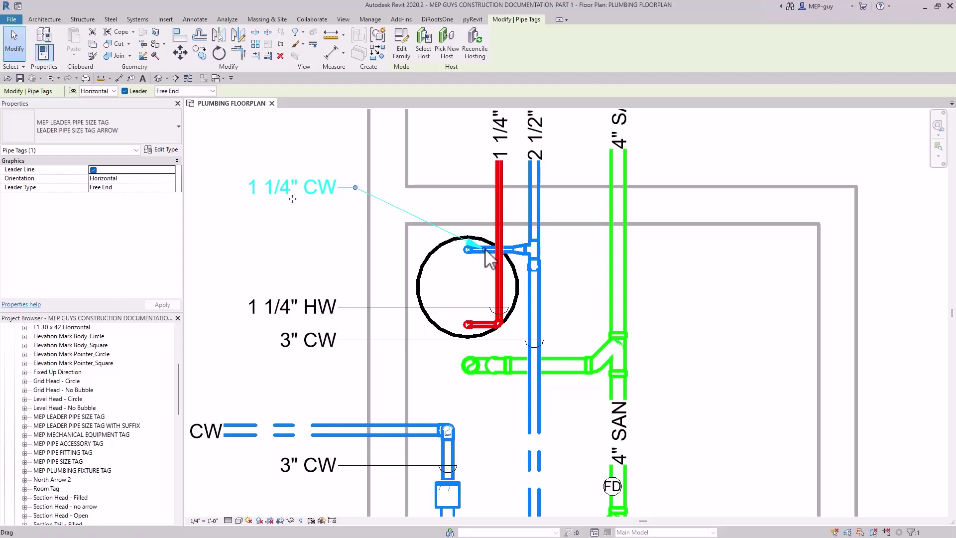
{"action": "left_click_drag", "start_coordinate": [469, 248], "coordinate": [465, 249]}
{"action": "key", "text": "Escape"}
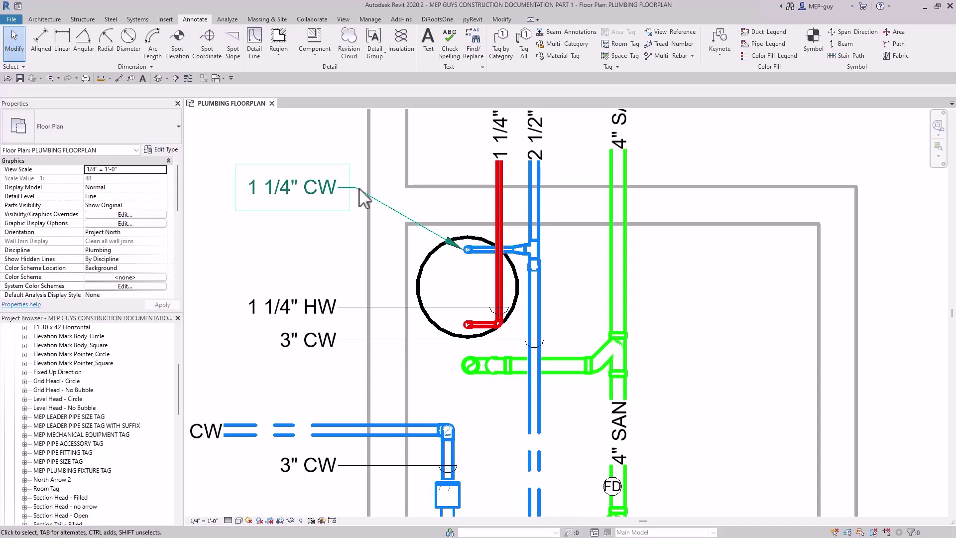
Create a similar arrow leader tag on the short hot water branch at the water heater, aligned below the cold water arrow tag.
{"action": "scroll", "coordinate": [288, 177], "scroll_direction": "down", "scroll_amount": 1}
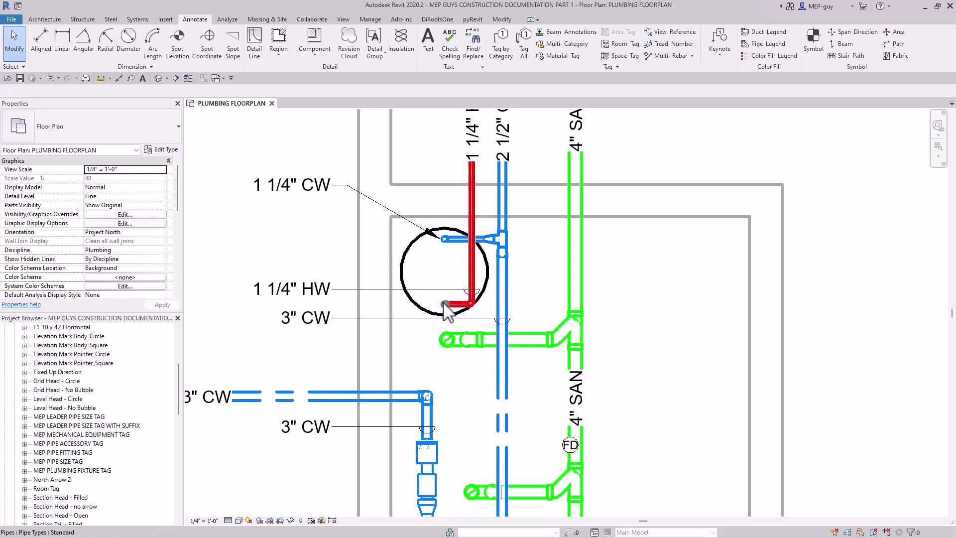
{"action": "left_click", "coordinate": [381, 212]}
{"action": "right_click", "coordinate": [381, 205]}
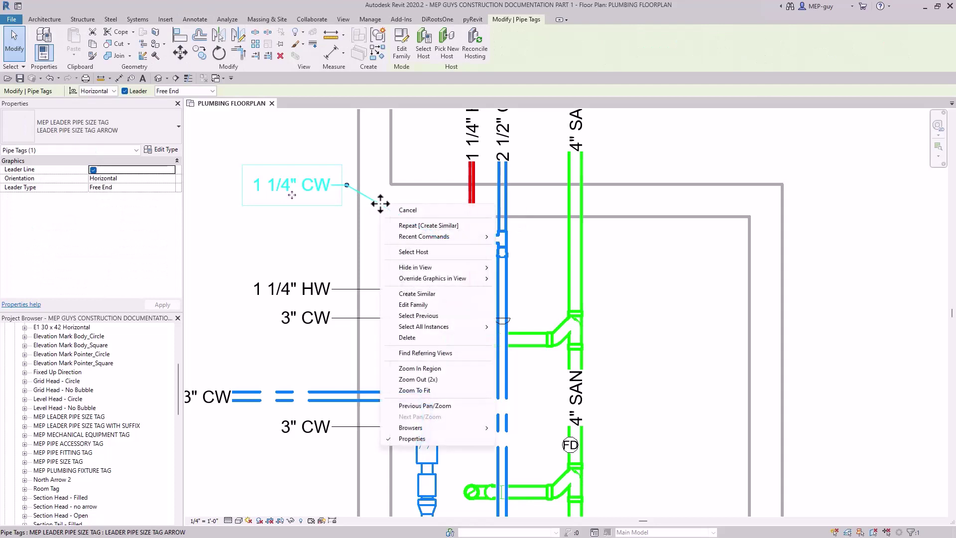
{"action": "left_click", "coordinate": [431, 294]}
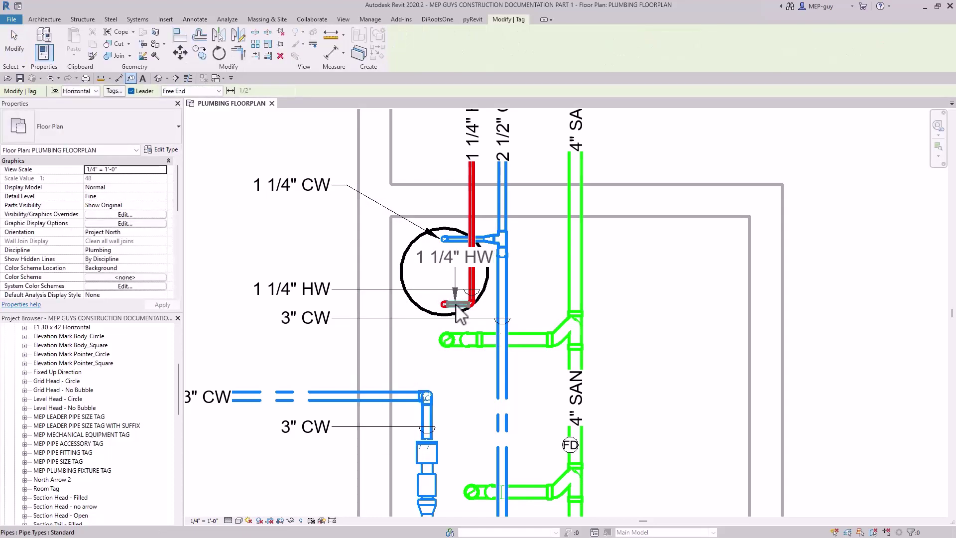
{"action": "left_click", "coordinate": [456, 306]}
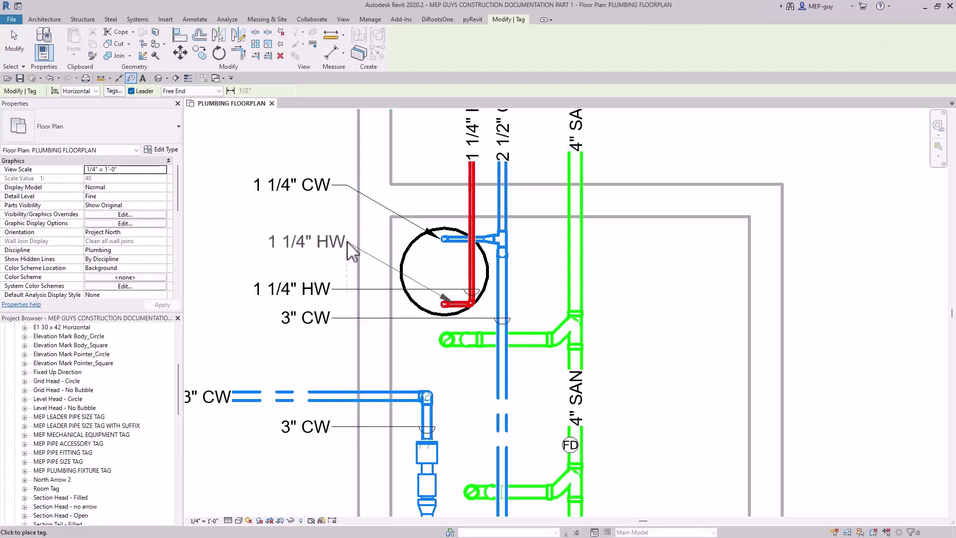
{"action": "left_click", "coordinate": [348, 241]}
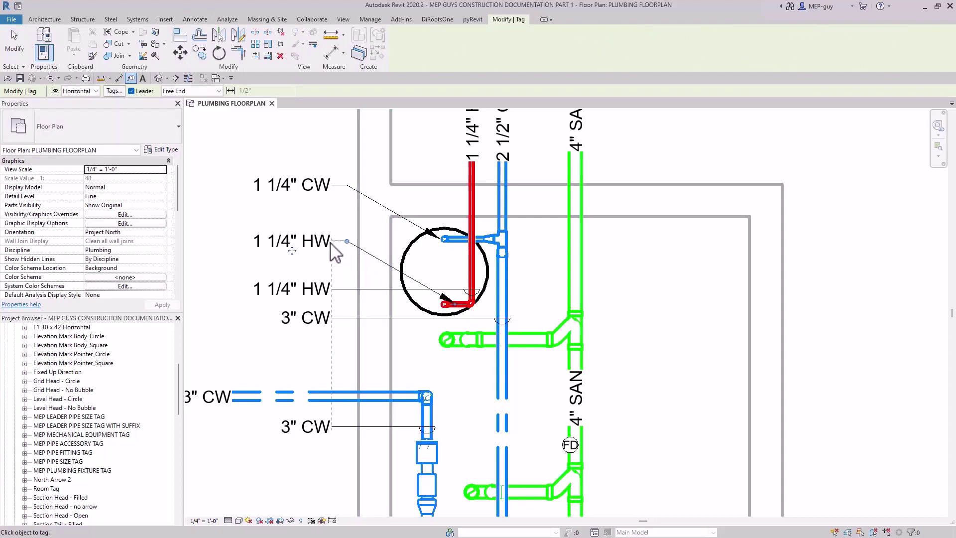
{"action": "key", "text": "Escape"}
{"action": "key", "text": "Escape"}
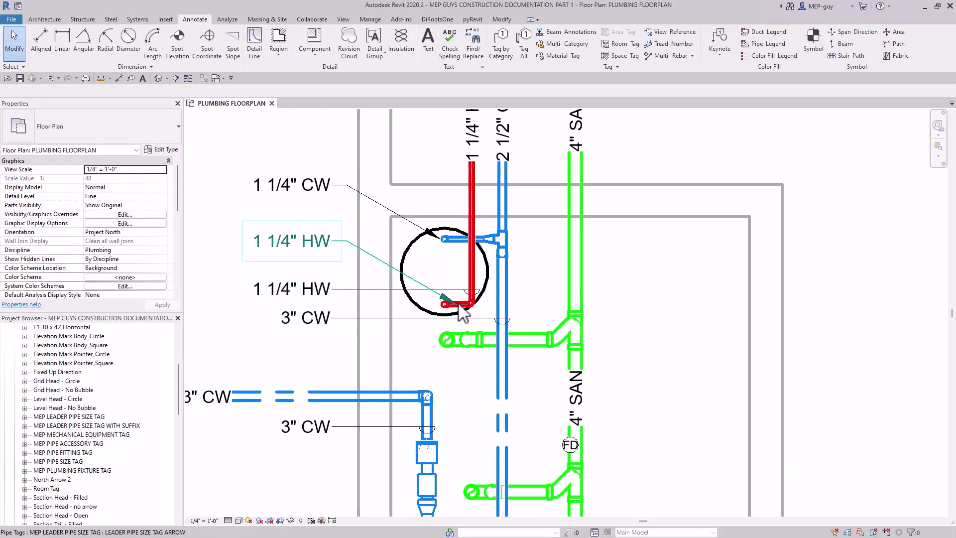
{"action": "scroll", "coordinate": [458, 305], "scroll_direction": "up", "scroll_amount": 2}
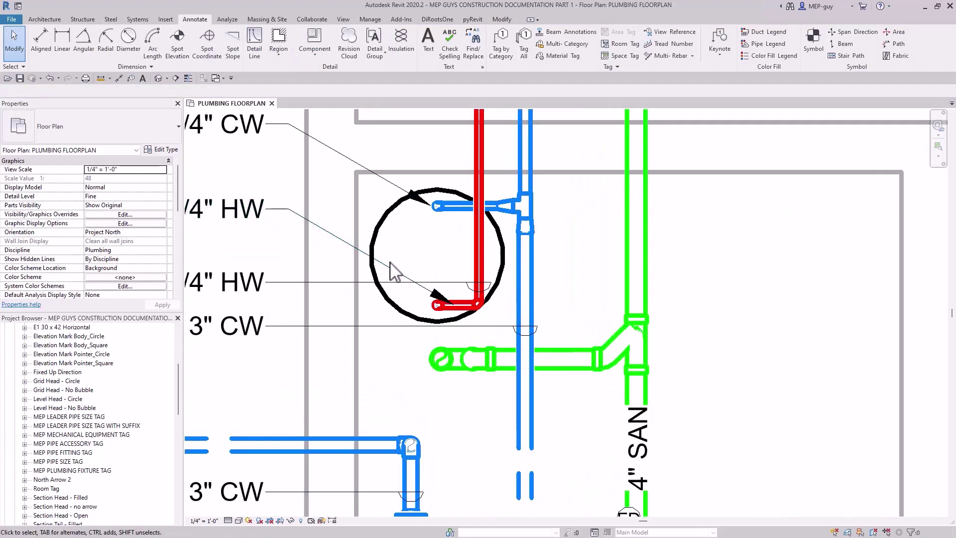
Move the vertical hot water pipe's loop leader tag above the water heater arrow tags, and delete that redundant tag.
{"action": "scroll", "coordinate": [508, 338], "scroll_direction": "down", "scroll_amount": 2}
{"action": "scroll", "coordinate": [508, 337], "scroll_direction": "down", "scroll_amount": 1}
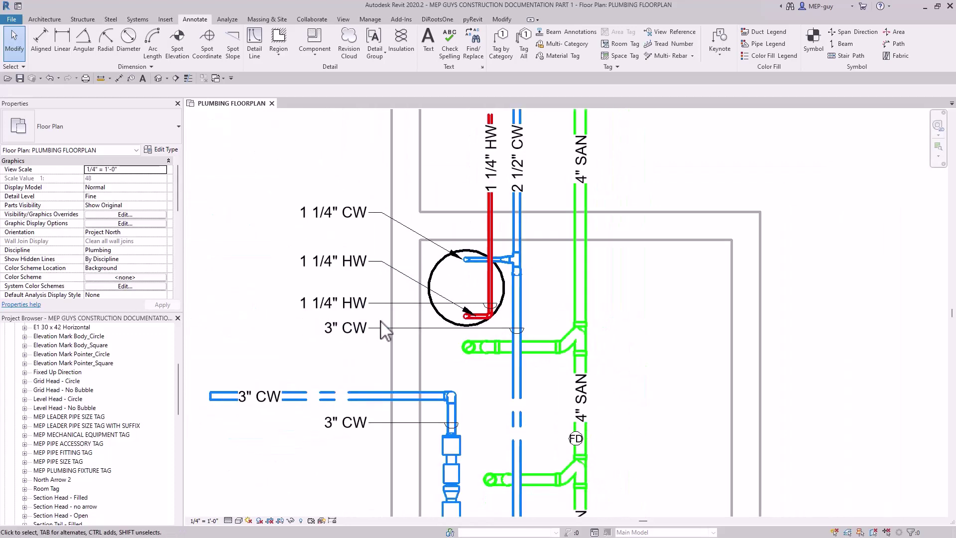
{"action": "left_click", "coordinate": [360, 301]}
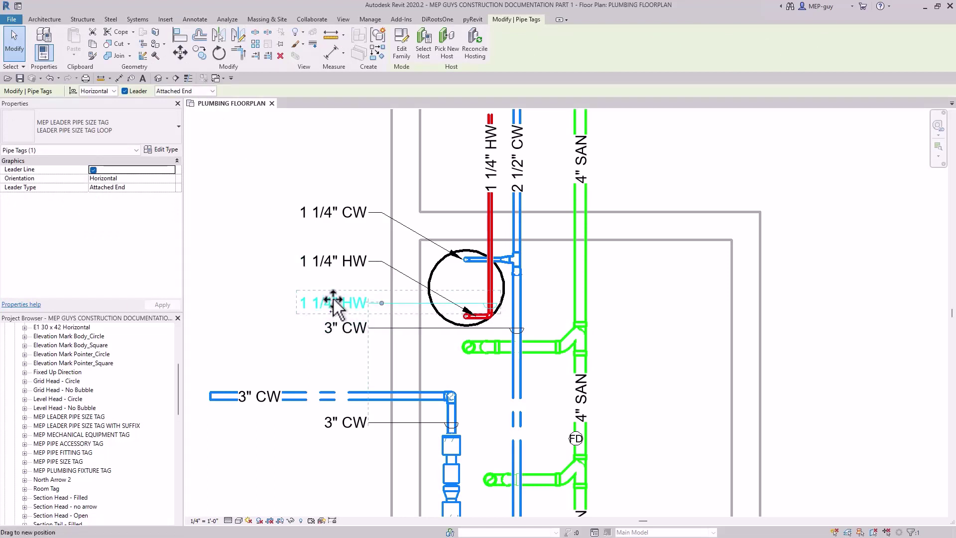
{"action": "left_click_drag", "start_coordinate": [334, 305], "coordinate": [337, 195]}
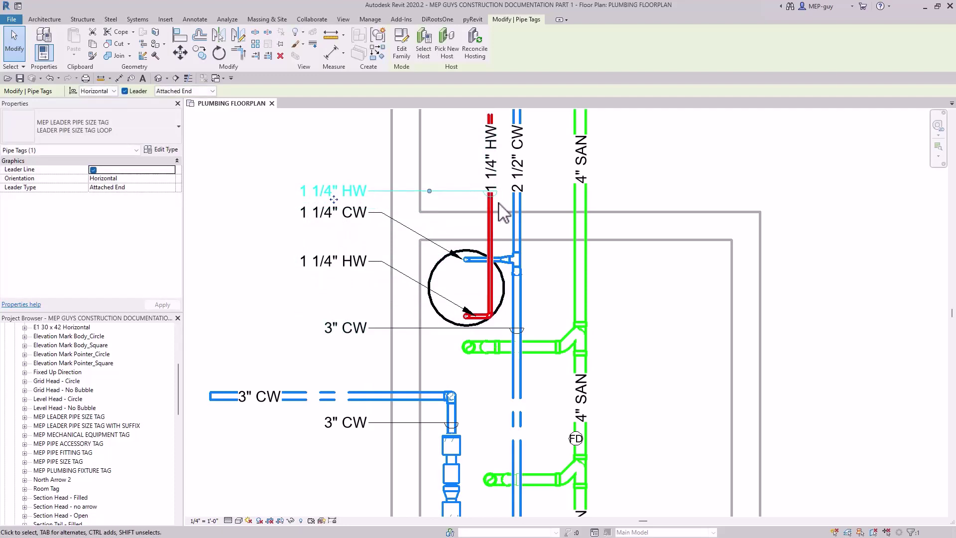
{"action": "left_click", "coordinate": [357, 170]}
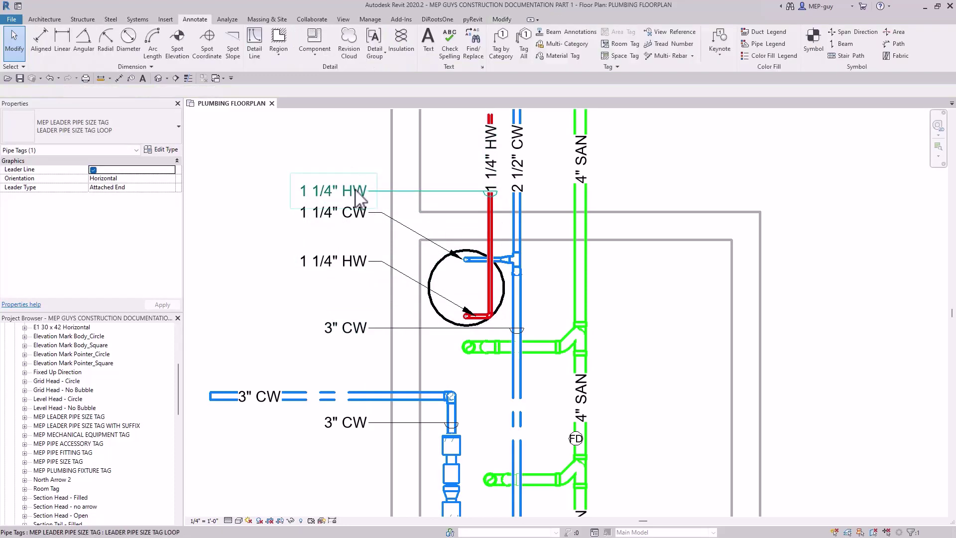
{"action": "left_click", "coordinate": [358, 197]}
{"action": "key", "text": "Delete"}
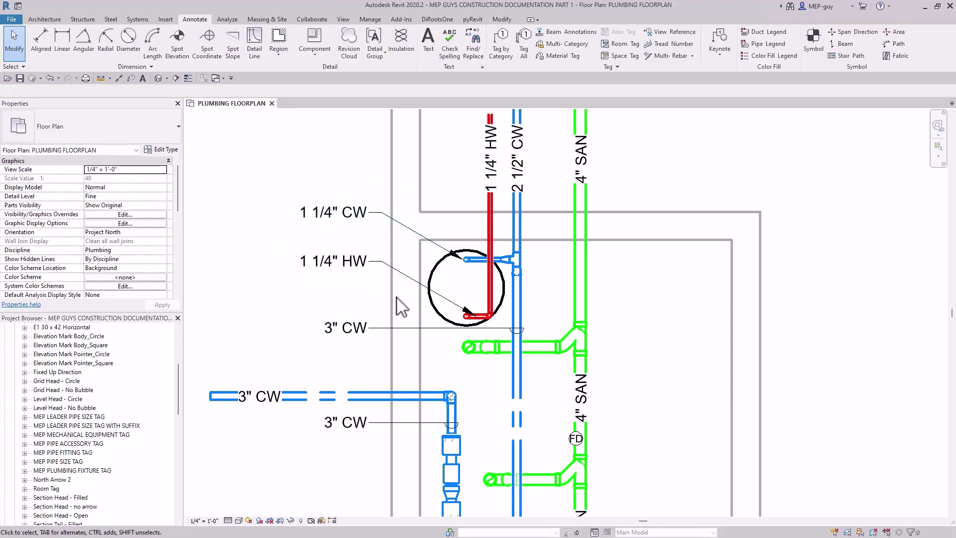
Move the arrowhead of the hot water branch tag to the open end of the branch pipe inside the water heater.
{"action": "left_click", "coordinate": [422, 287]}
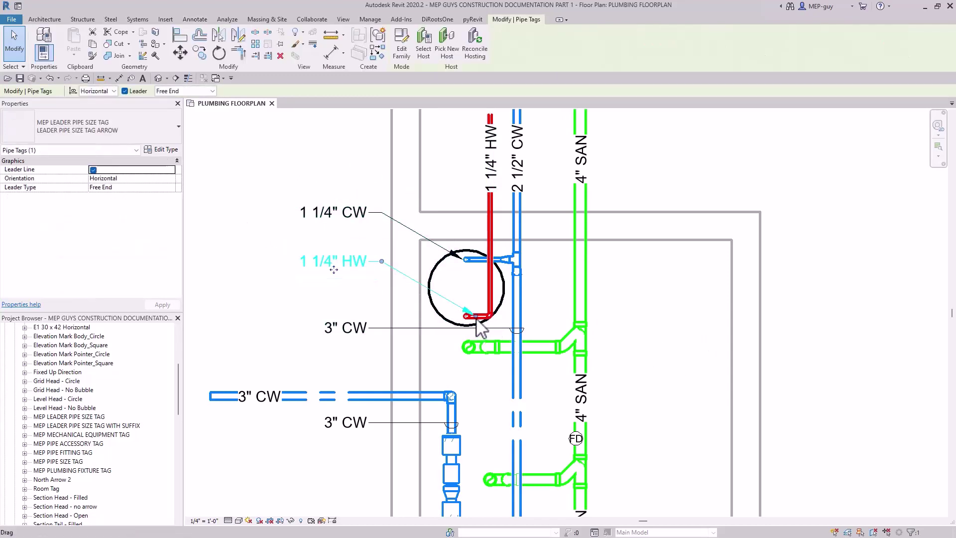
{"action": "left_click_drag", "start_coordinate": [472, 316], "coordinate": [462, 316]}
{"action": "key", "text": "Escape"}
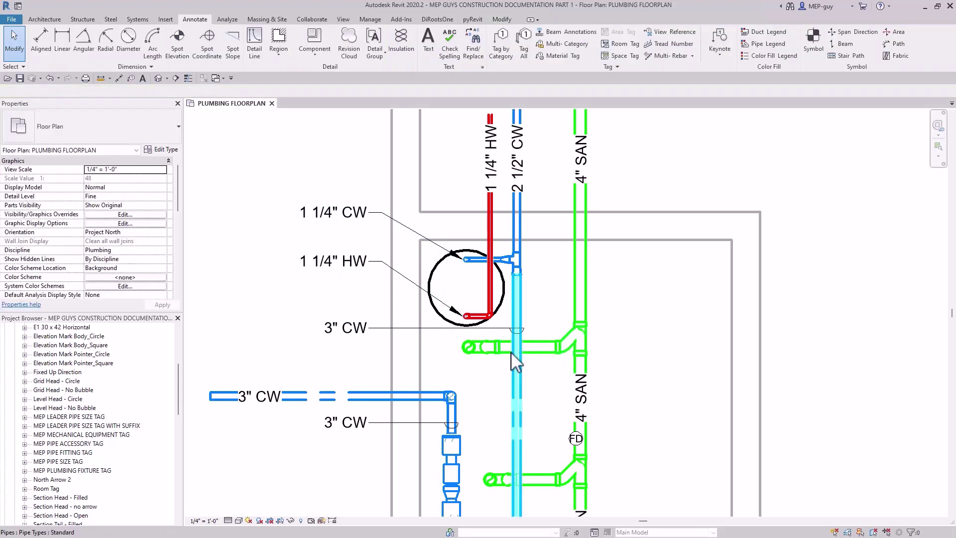
Move the loop leader tag of the vertical 3" cold water main down, below the upper sanitary branch.
{"action": "left_click", "coordinate": [348, 333]}
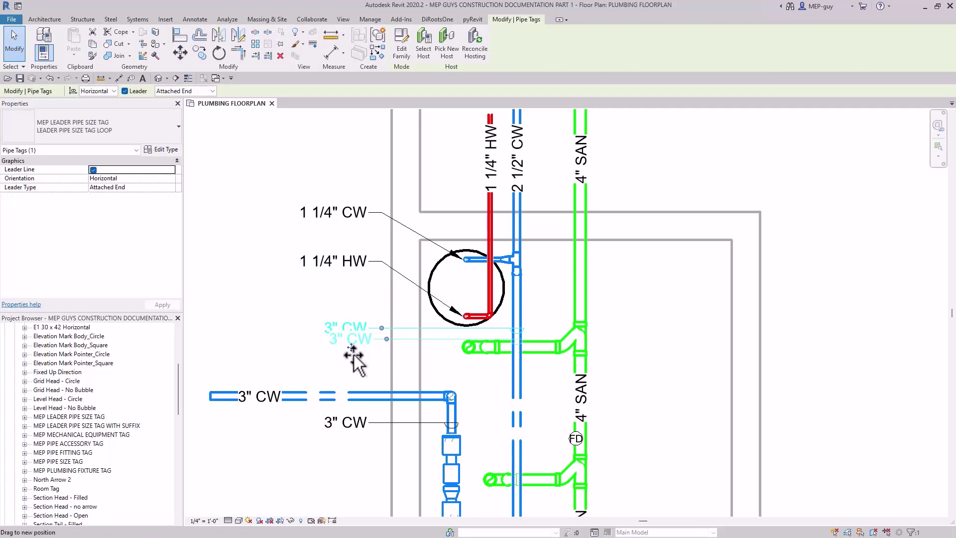
{"action": "left_click_drag", "start_coordinate": [353, 355], "coordinate": [346, 374]}
{"action": "left_click", "coordinate": [293, 330]}
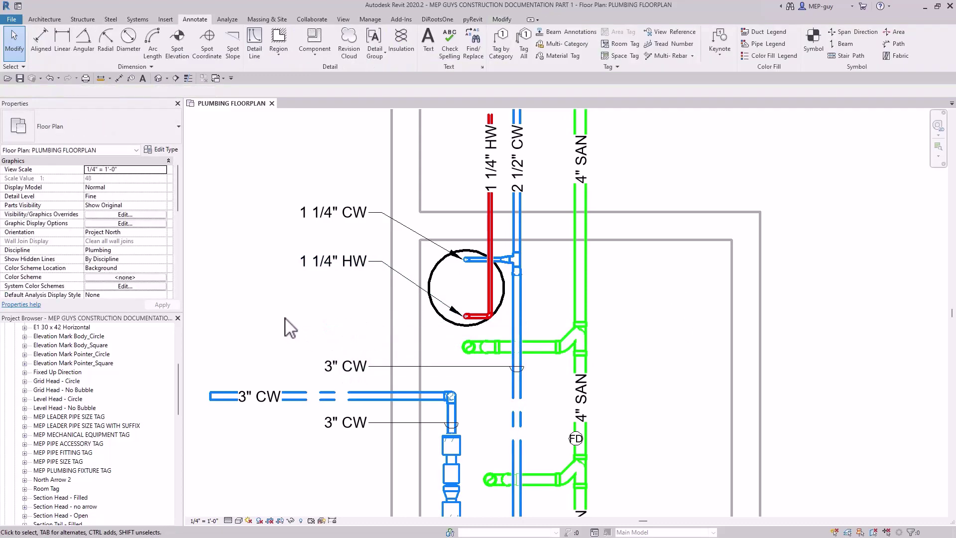
Create a similar leaderless ROTATE WITH PIPE (OPAQUE) size tag on the vertical 3" cold water main, between the two sanitary branches.
{"action": "left_click", "coordinate": [593, 400]}
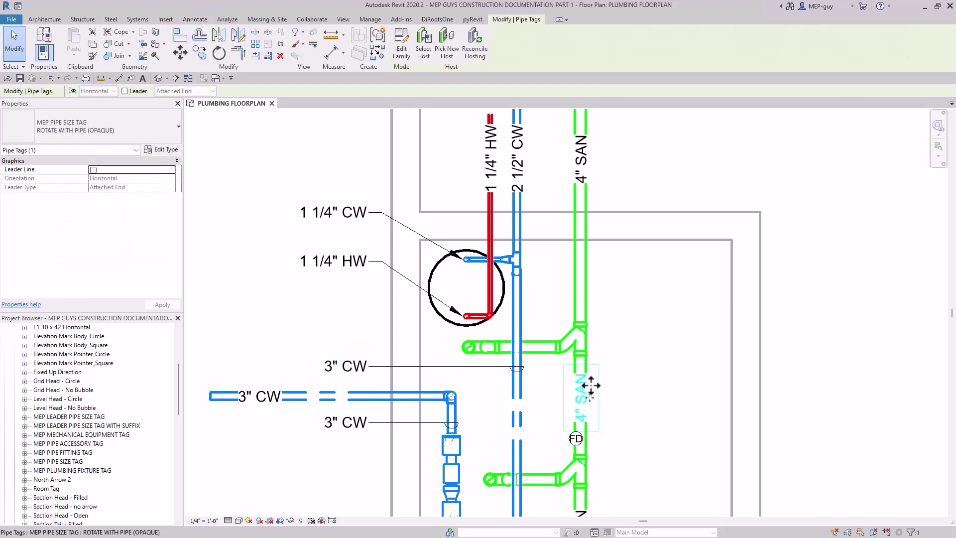
{"action": "right_click", "coordinate": [590, 386]}
{"action": "left_click", "coordinate": [640, 243]}
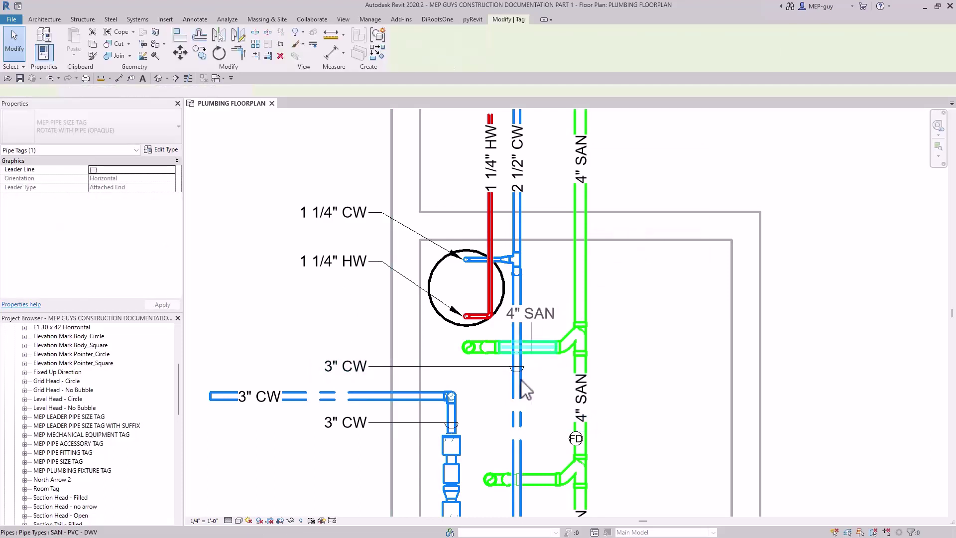
{"action": "left_click", "coordinate": [131, 91]}
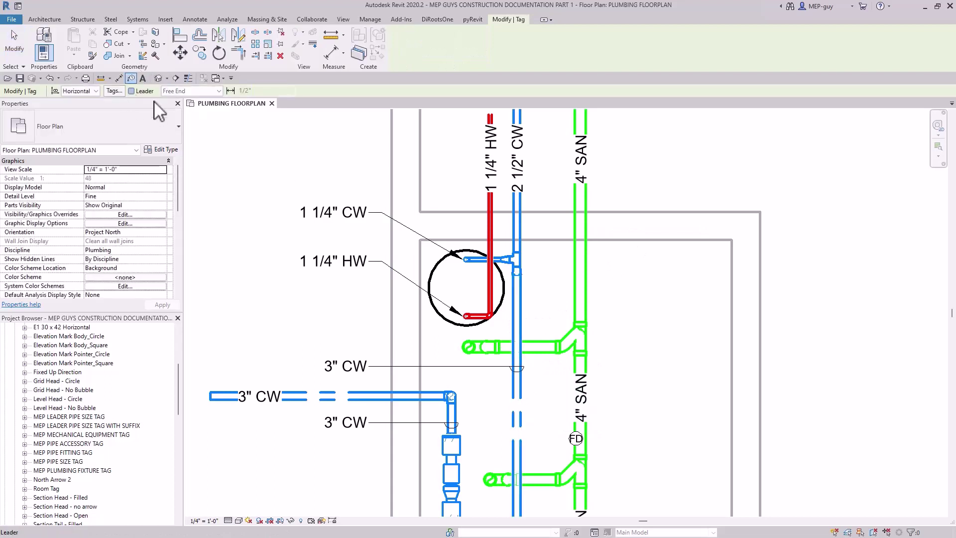
{"action": "left_click", "coordinate": [520, 317]}
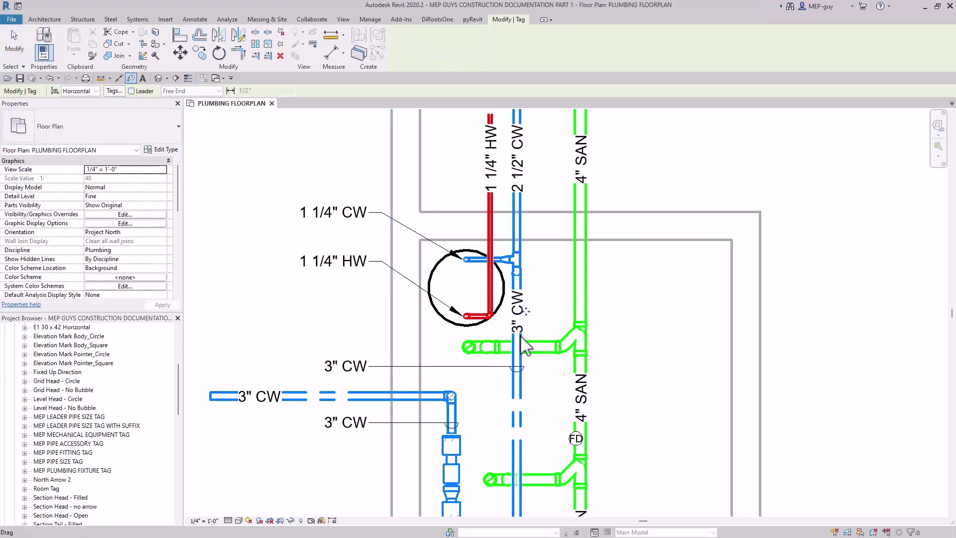
{"action": "left_click", "coordinate": [521, 428]}
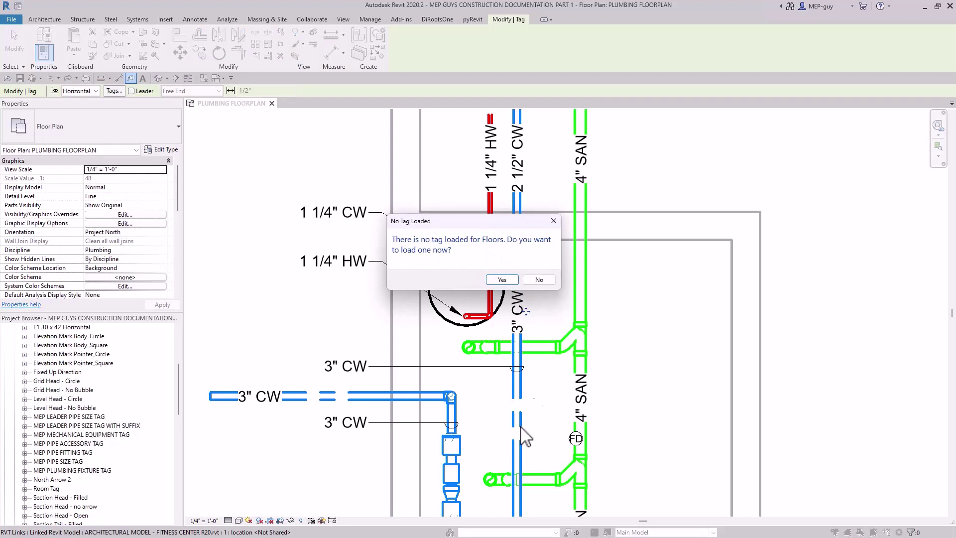
{"action": "left_click", "coordinate": [539, 280]}
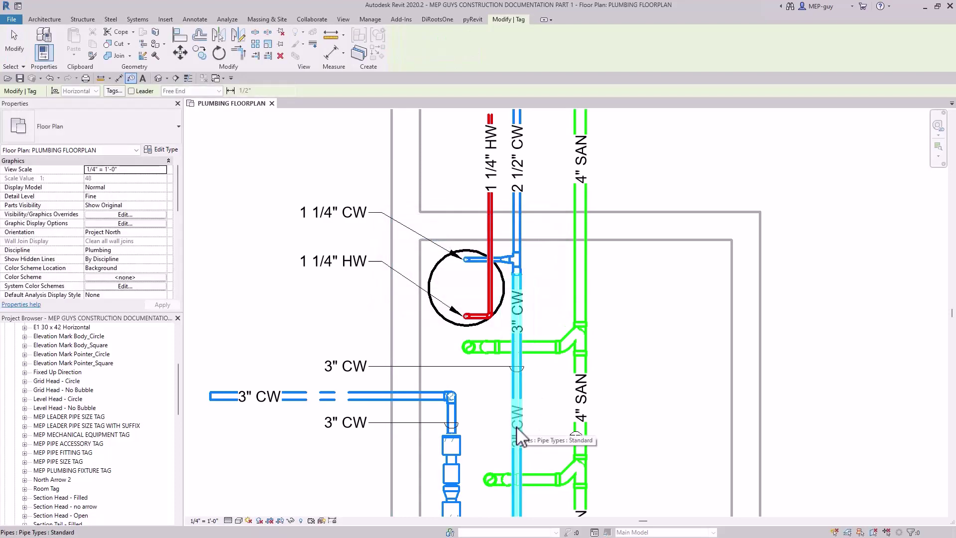
{"action": "left_click", "coordinate": [518, 438]}
{"action": "key", "text": "Escape"}
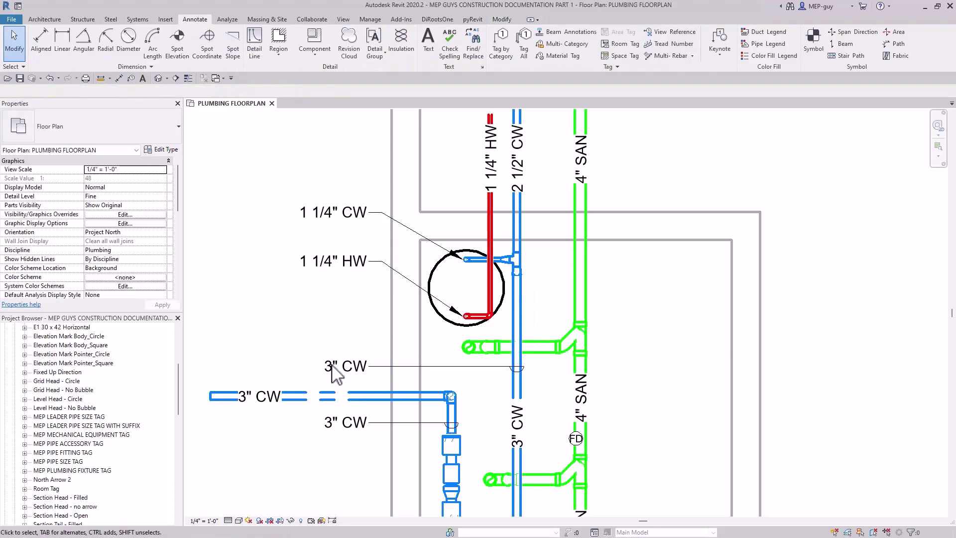
Delete the redundant loop leader size tag on the vertical cold water main below the water heater.
{"action": "left_click", "coordinate": [357, 366]}
{"action": "key", "text": "Delete"}
{"action": "scroll", "coordinate": [325, 316], "scroll_direction": "down", "scroll_amount": 1}
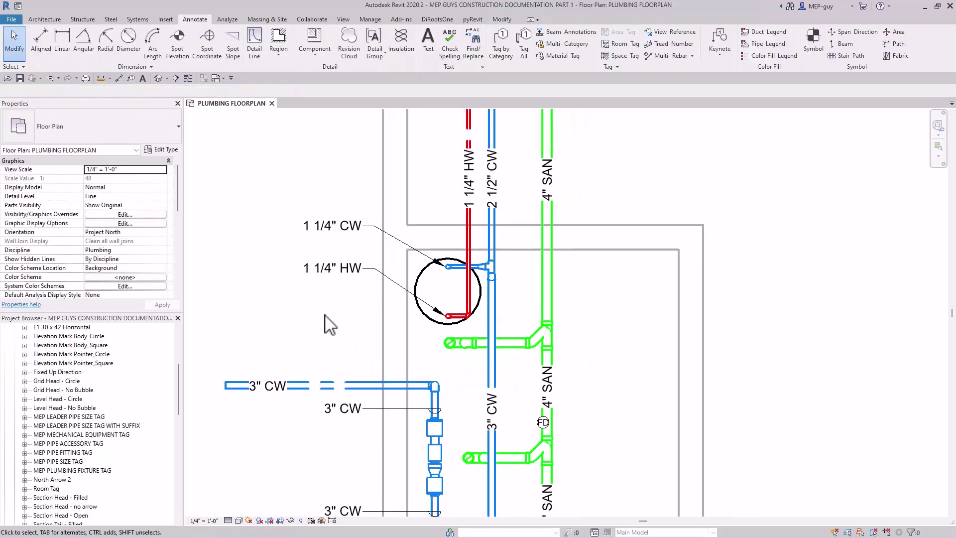
{"action": "scroll", "coordinate": [325, 325], "scroll_direction": "down", "scroll_amount": 2}
{"action": "middle_click_drag", "start_coordinate": [331, 326], "coordinate": [369, 371]}
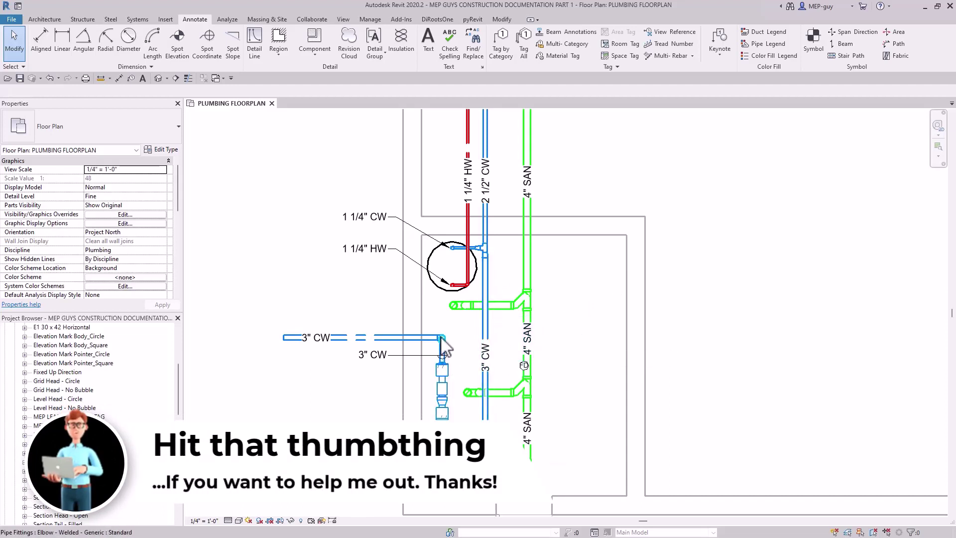
{"action": "left_click", "coordinate": [487, 282]}
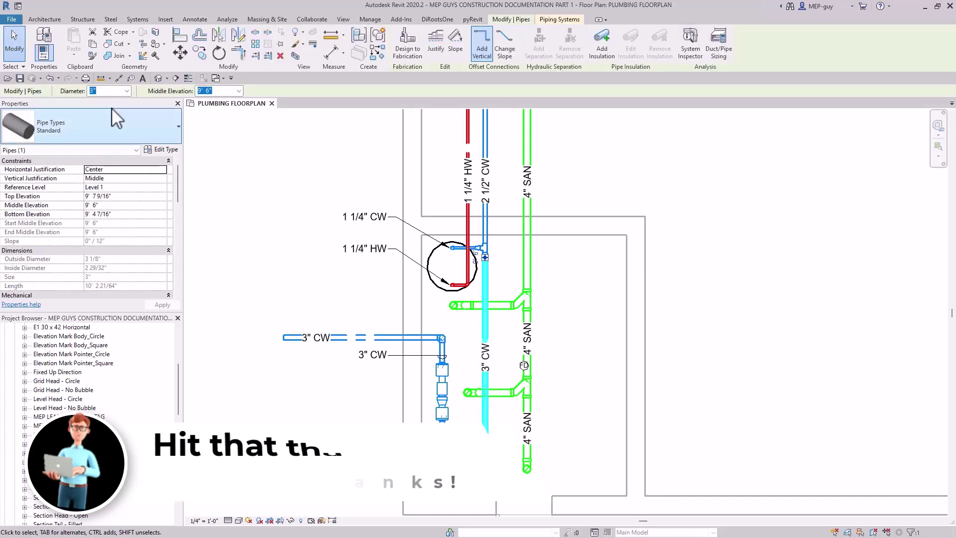
{"action": "key", "text": "Escape"}
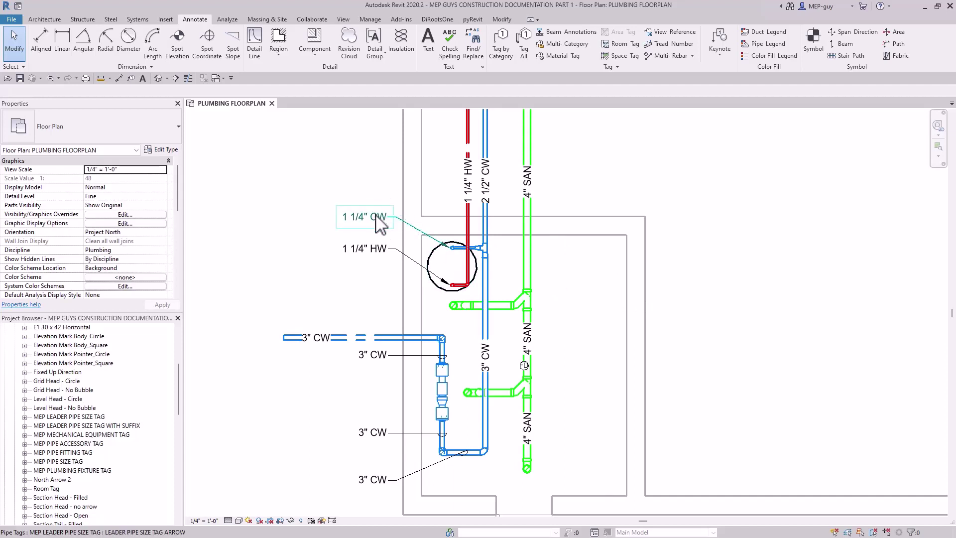
Change the water heater cold water branch tag to the LEADER PIPE SIZE TAG WITH SUFFIX type.
{"action": "scroll", "coordinate": [448, 253], "scroll_direction": "up", "scroll_amount": 2}
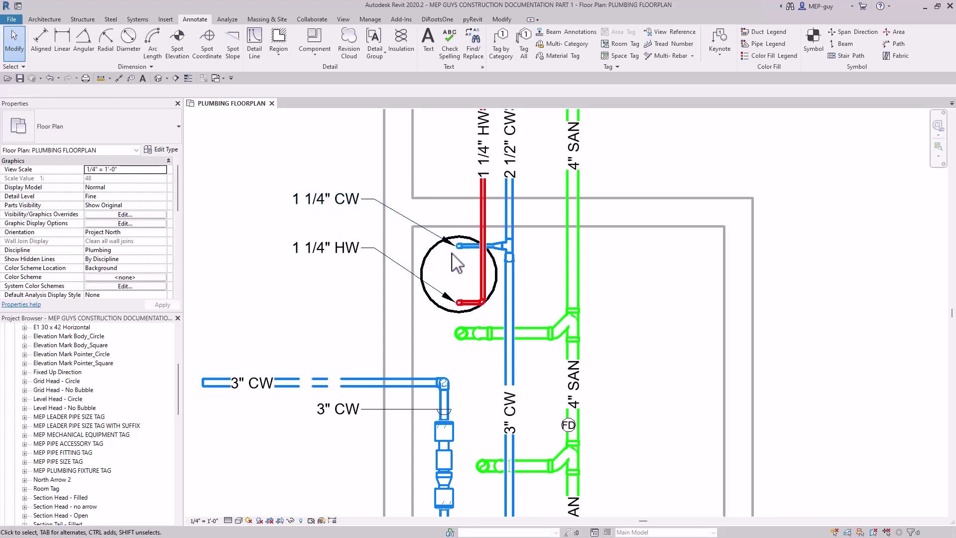
{"action": "mouse_move", "coordinate": [461, 278]}
{"action": "middle_mouse_down"}
{"action": "mouse_move", "coordinate": [473, 283]}
{"action": "mouse_move", "coordinate": [444, 280]}
{"action": "middle_mouse_up"}
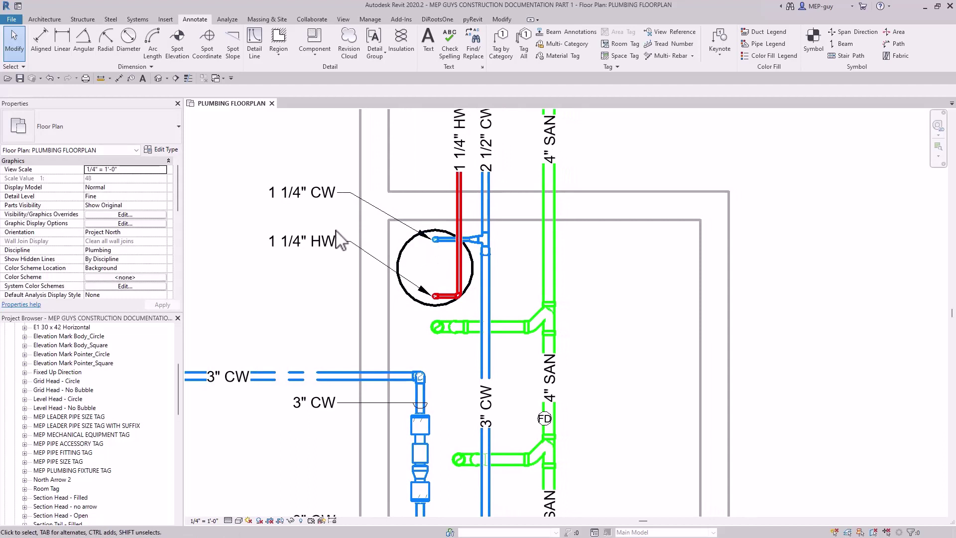
{"action": "left_click", "coordinate": [328, 202]}
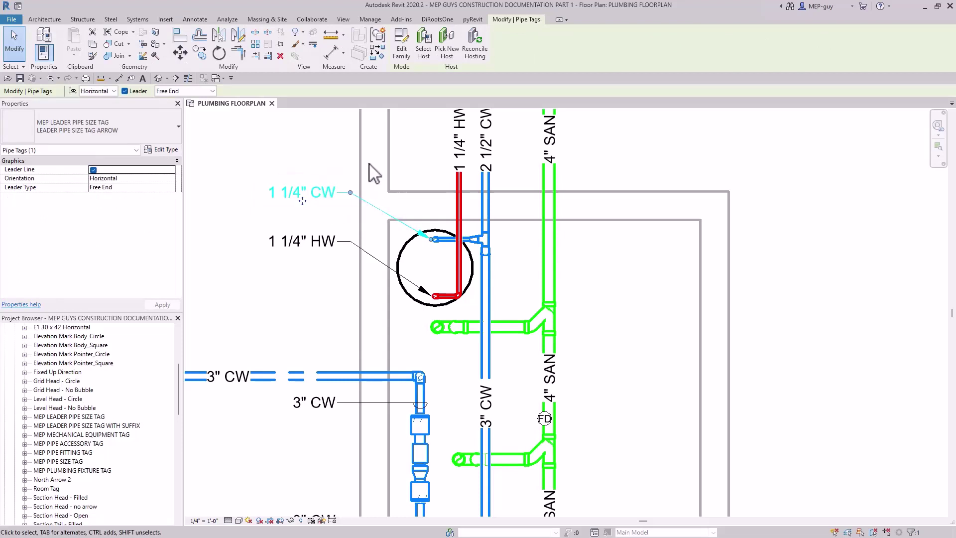
{"action": "left_click", "coordinate": [130, 126]}
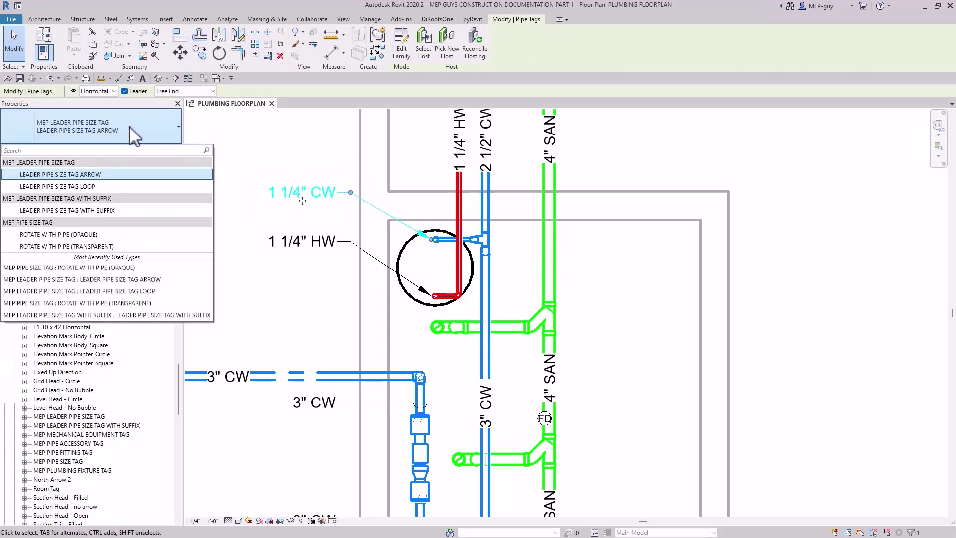
{"action": "left_click", "coordinate": [100, 210]}
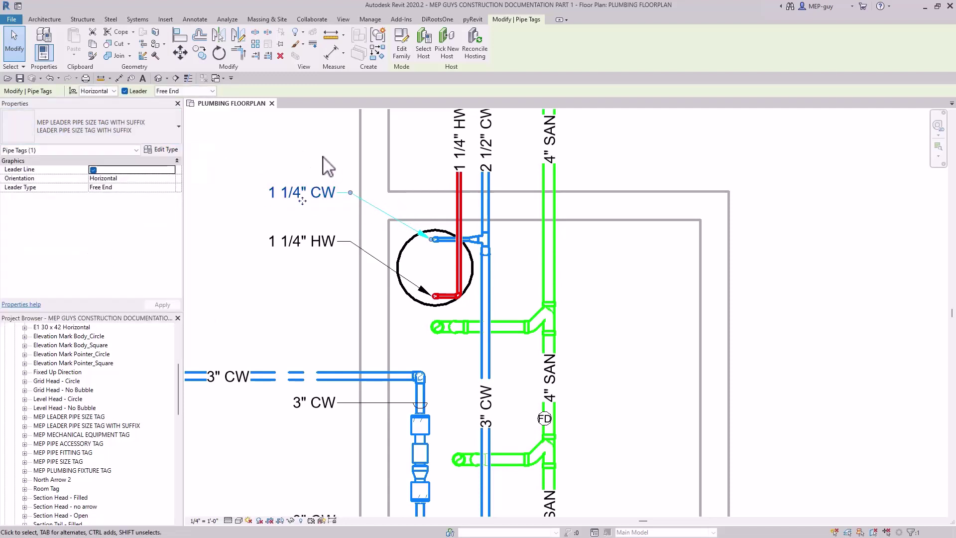
Set the Comments parameter of the cold water branch tag to "DN." as its suffix.
{"action": "left_click", "coordinate": [333, 203]}
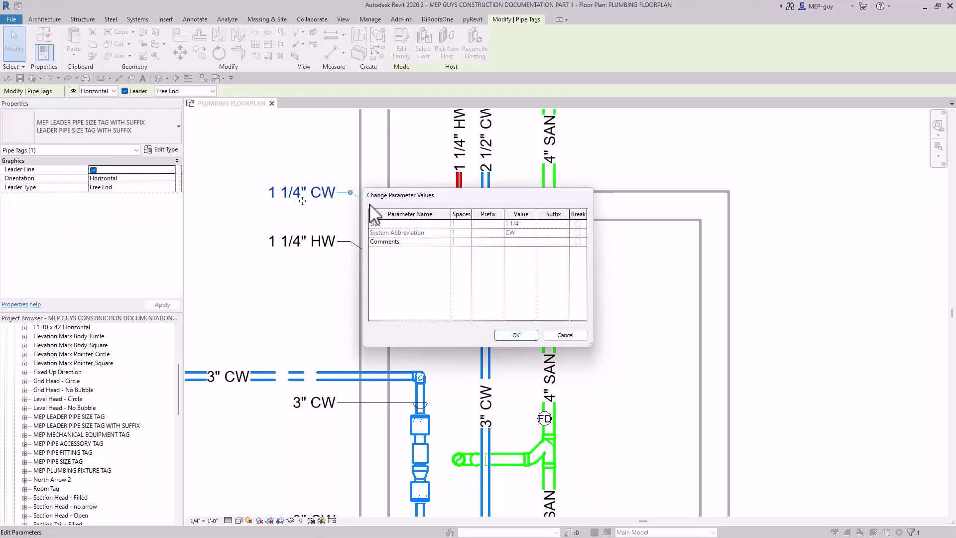
{"action": "left_click_drag", "start_coordinate": [433, 197], "coordinate": [456, 150]}
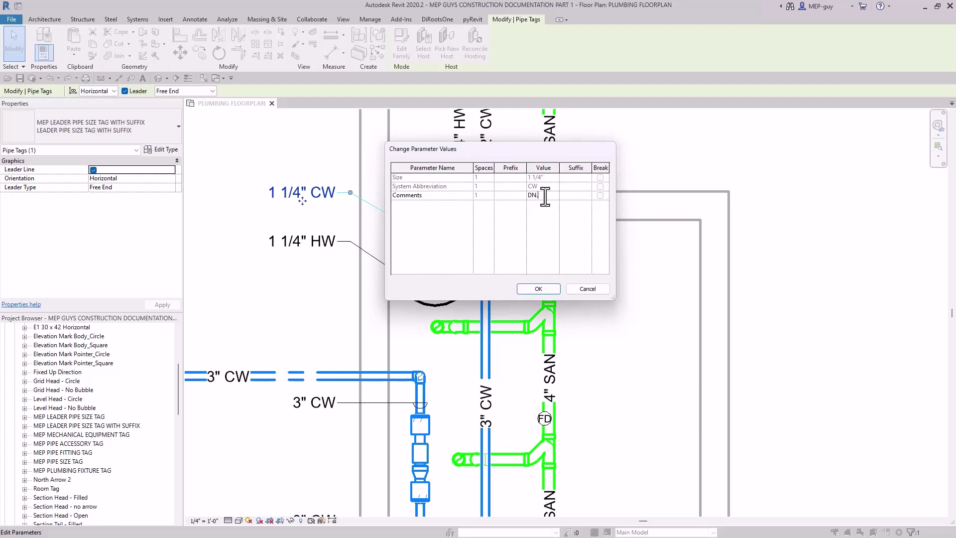
{"action": "left_click", "coordinate": [539, 289]}
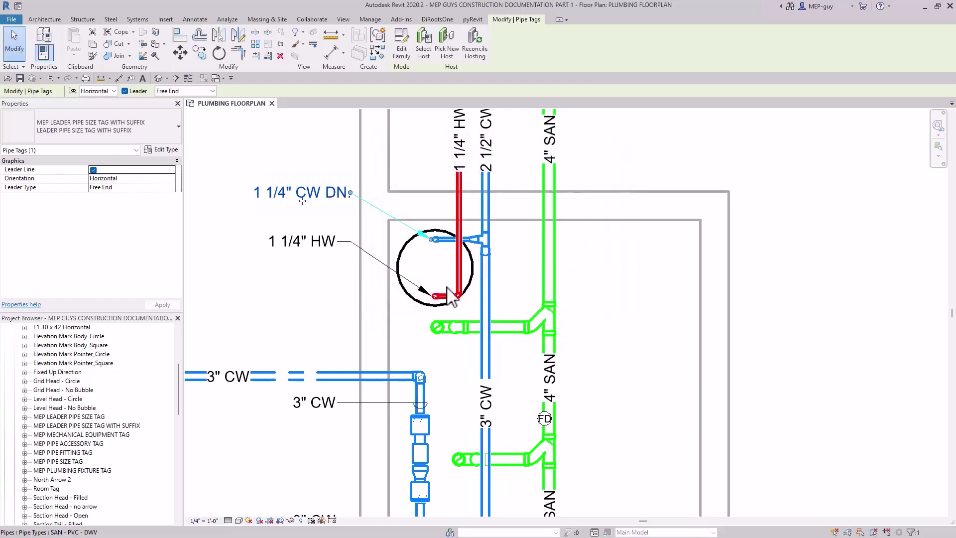
{"action": "left_click", "coordinate": [359, 274]}
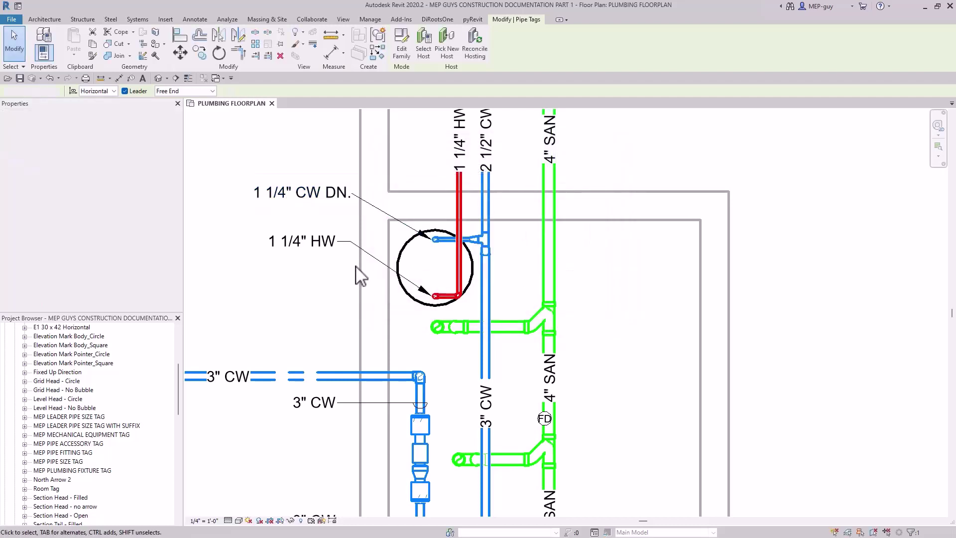
Move the cold water branch tag text farther from the water heater so its leader has a horizontal shoulder.
{"action": "left_click", "coordinate": [312, 207]}
{"action": "mouse_move", "coordinate": [293, 201]}
{"action": "left_mouse_down"}
{"action": "mouse_move", "coordinate": [320, 204]}
{"action": "mouse_move", "coordinate": [277, 203]}
{"action": "mouse_move", "coordinate": [348, 192]}
{"action": "left_mouse_up"}
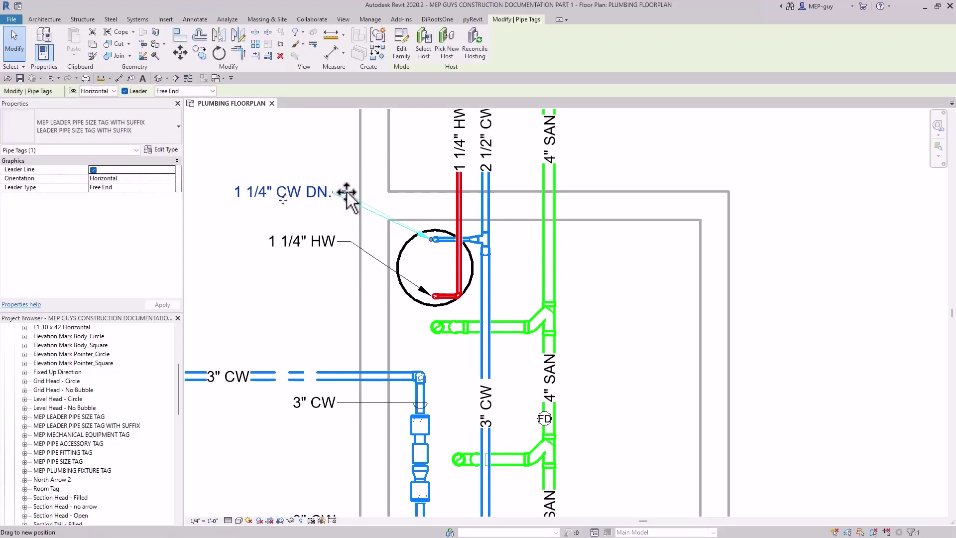
{"action": "key", "text": "Escape"}
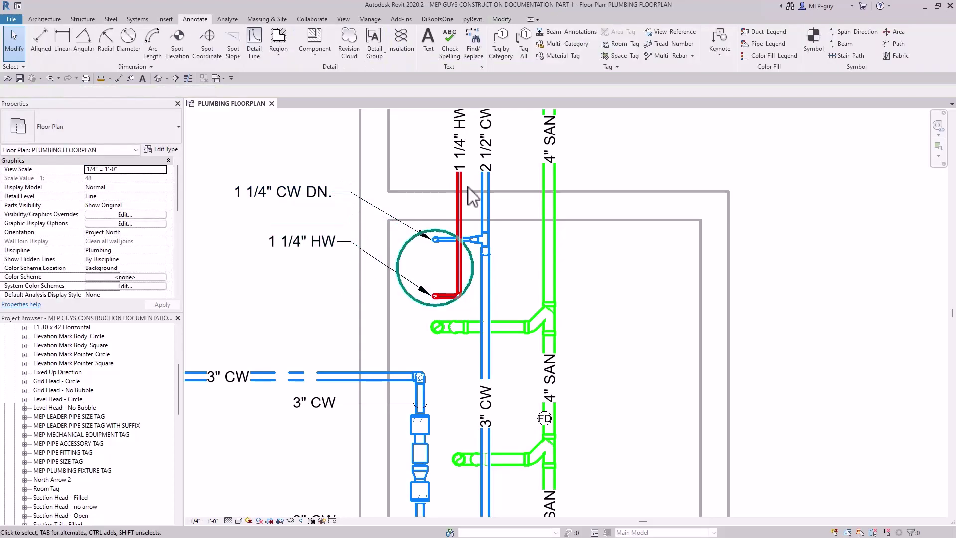